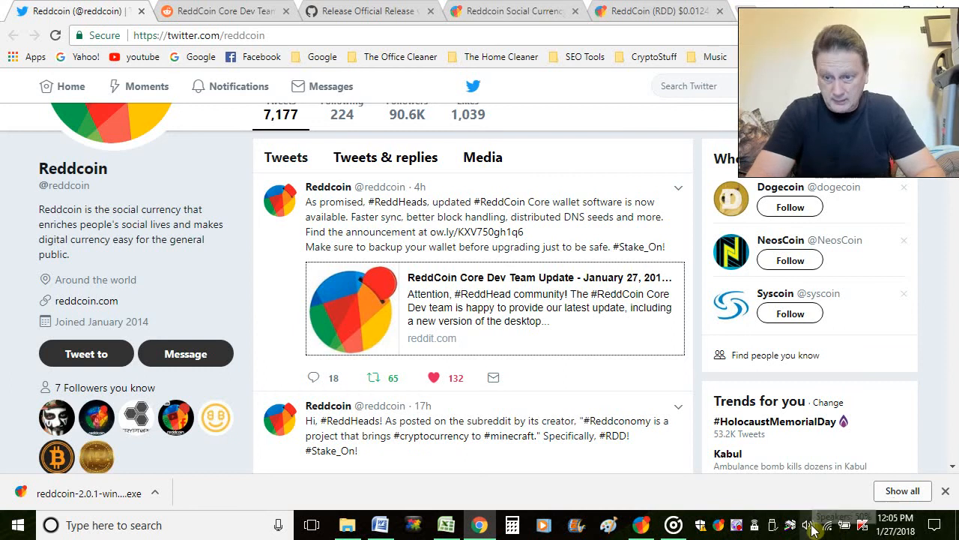
# Lower the speaker volume to 29
pyautogui.click(807, 525)
pyautogui.moveTo(829, 484); pyautogui.dragTo(793, 487)
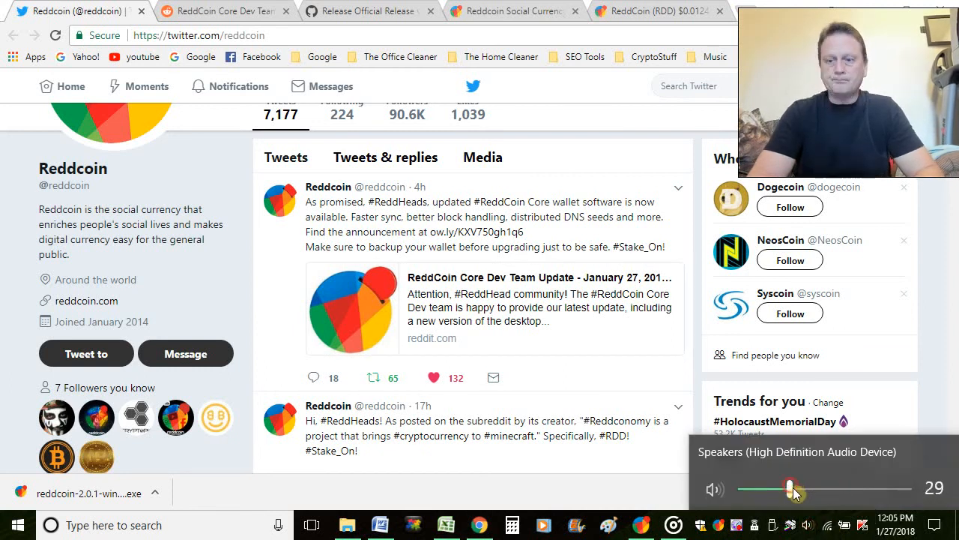
pyautogui.click(809, 527)
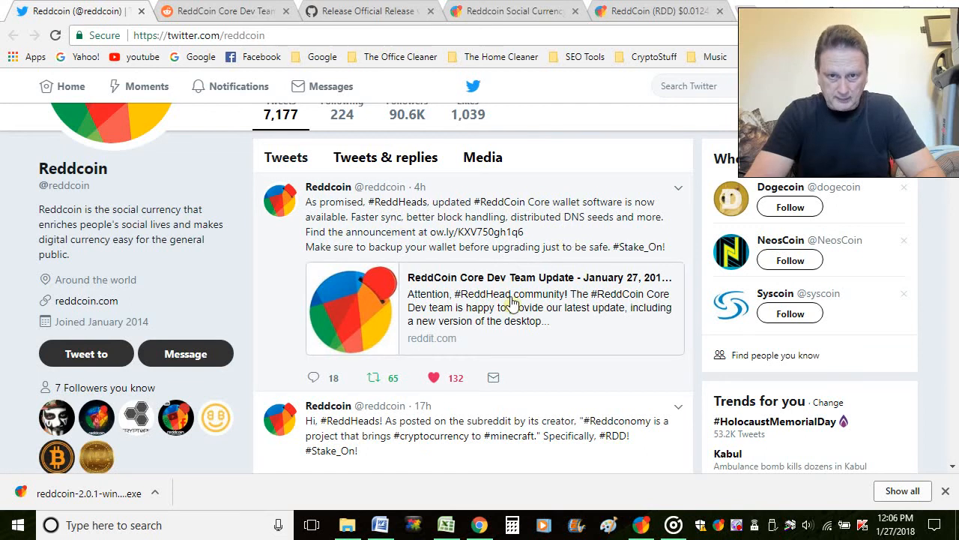
# Read the ReddCoin Core Dev Team Update post on Reddit and bring up the v2.0.1.2 release page on GitHub
pyautogui.click(222, 10)
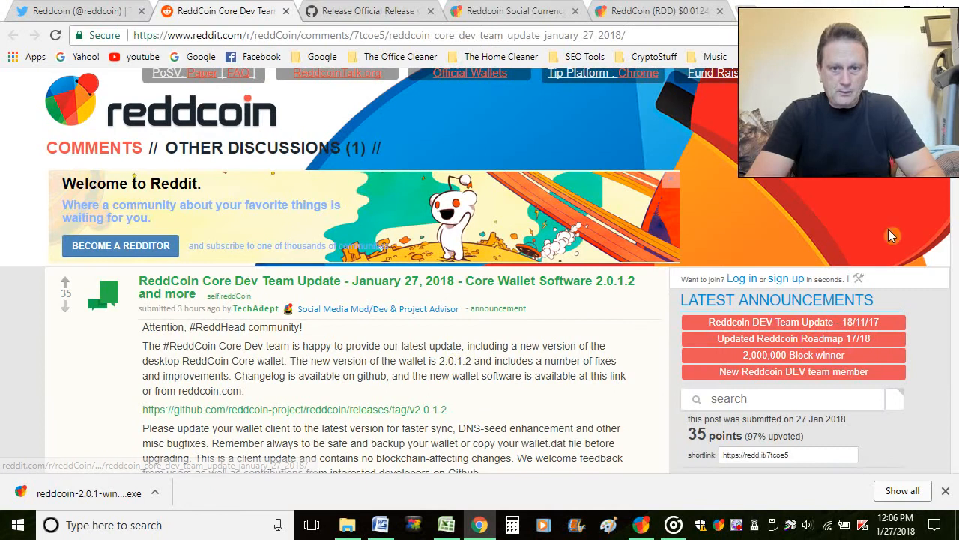
pyautogui.scroll(-2, 480, 270)
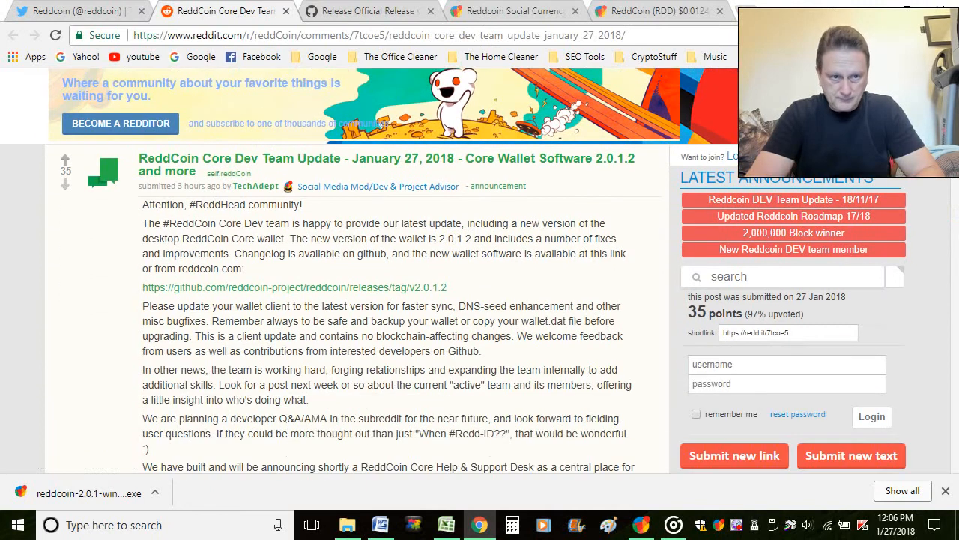
pyautogui.scroll(-1, 480, 269)
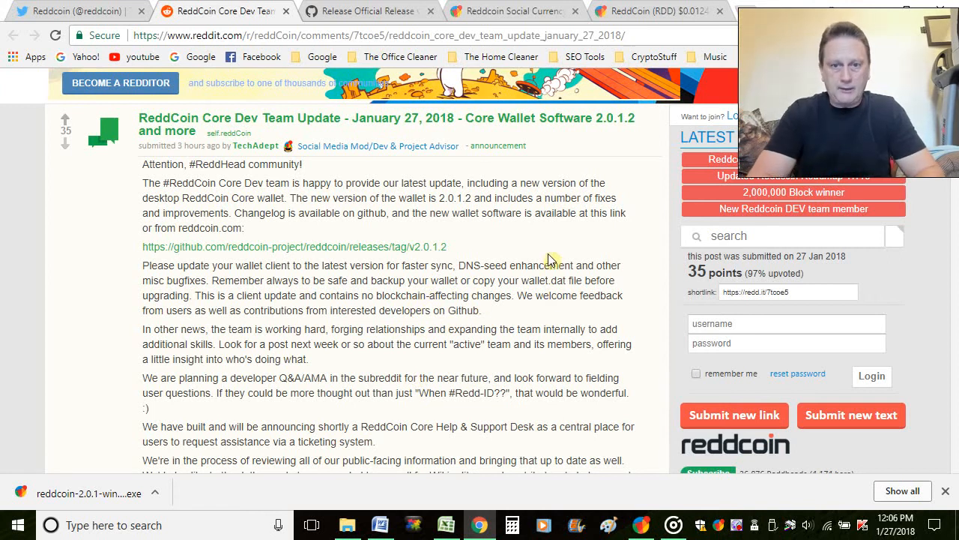
pyautogui.scroll(-5, 357, 269)
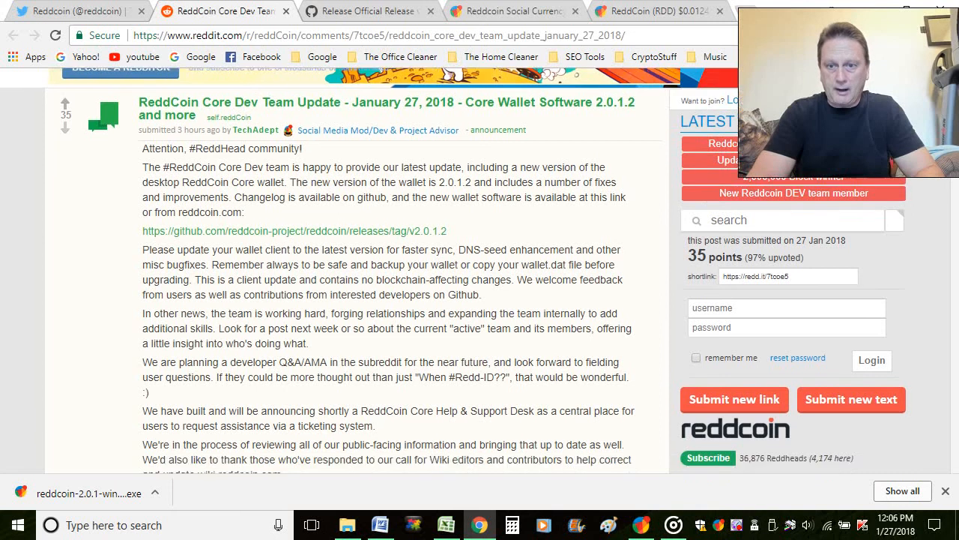
pyautogui.scroll(1, 357, 270)
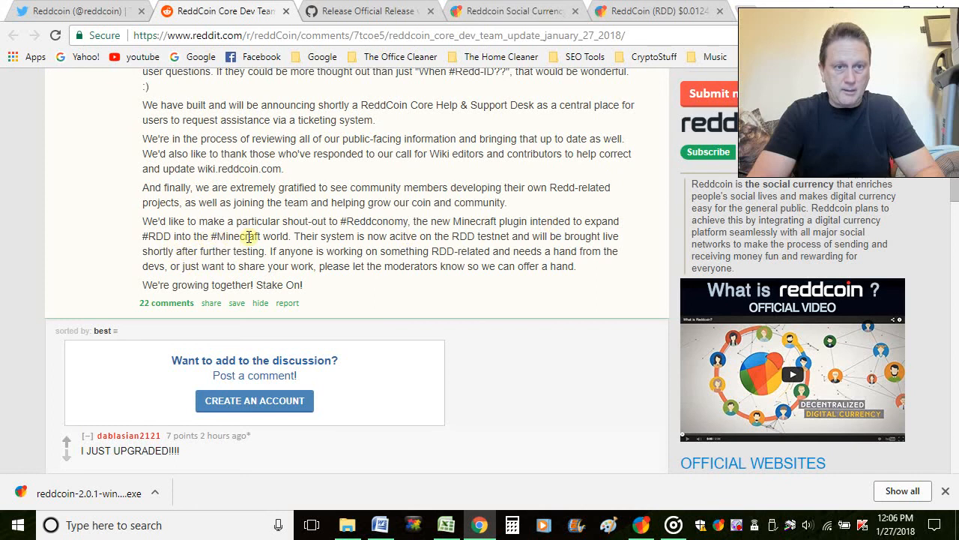
pyautogui.scroll(5, 955, 180)
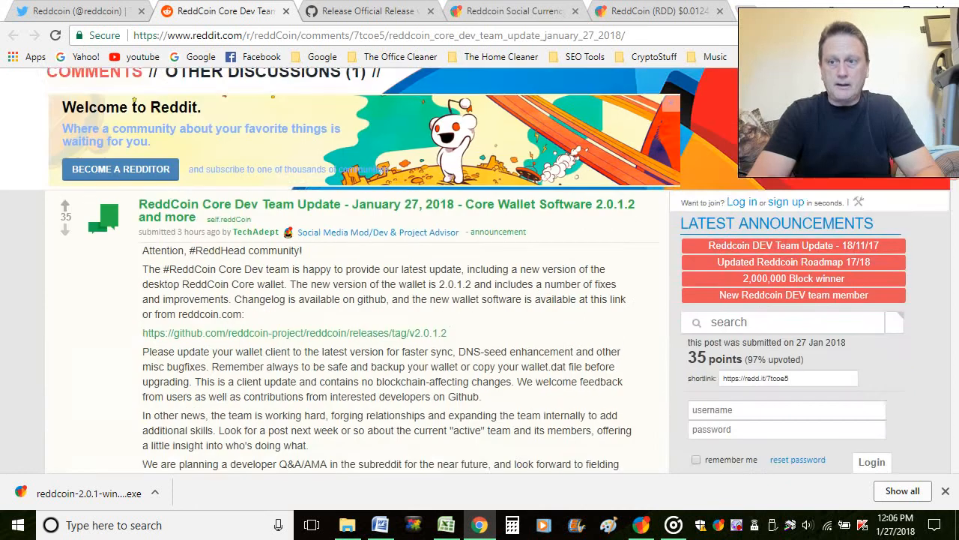
pyautogui.scroll(-1, 475, 270)
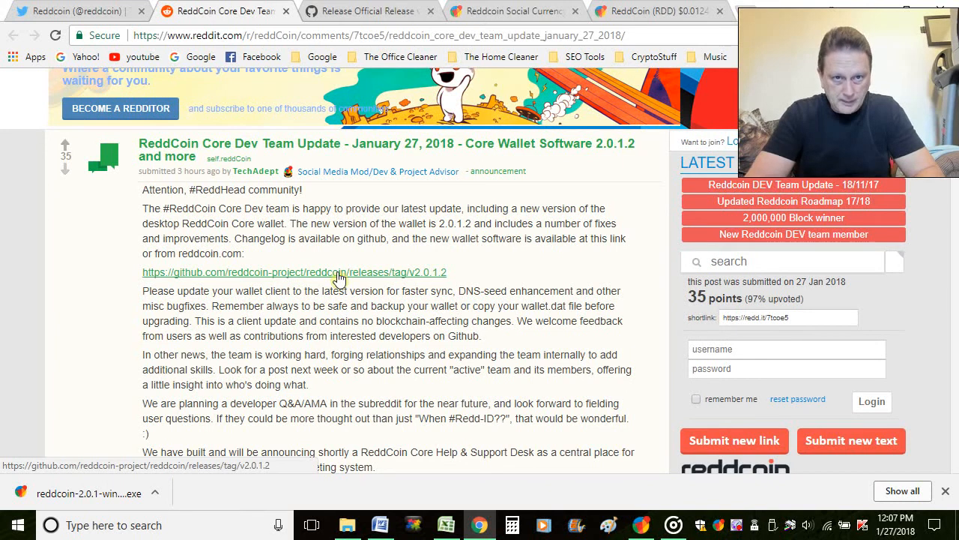
pyautogui.click(373, 9)
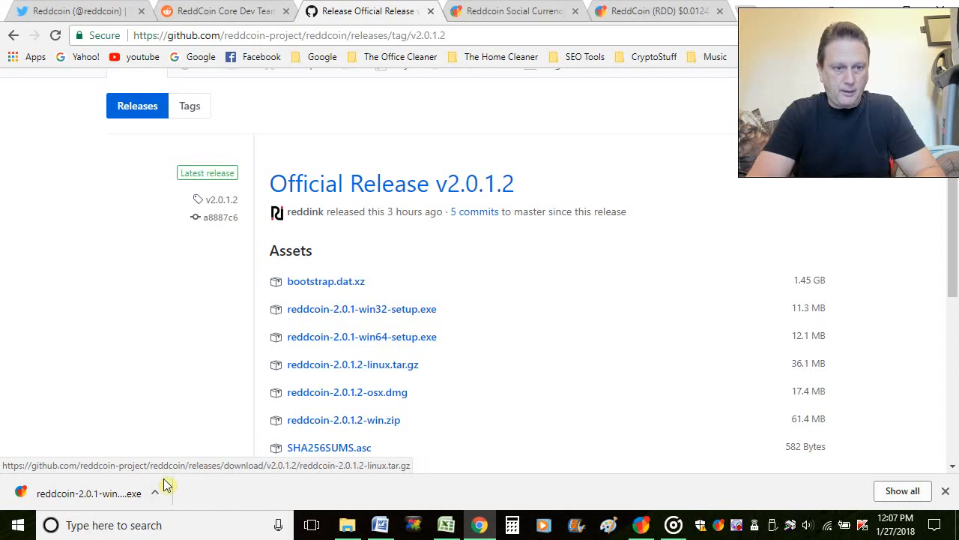
# Minimise the browser and switch to the Reddcoin Core wallet, moving its window clear of the webcam area
pyautogui.click(871, 9)
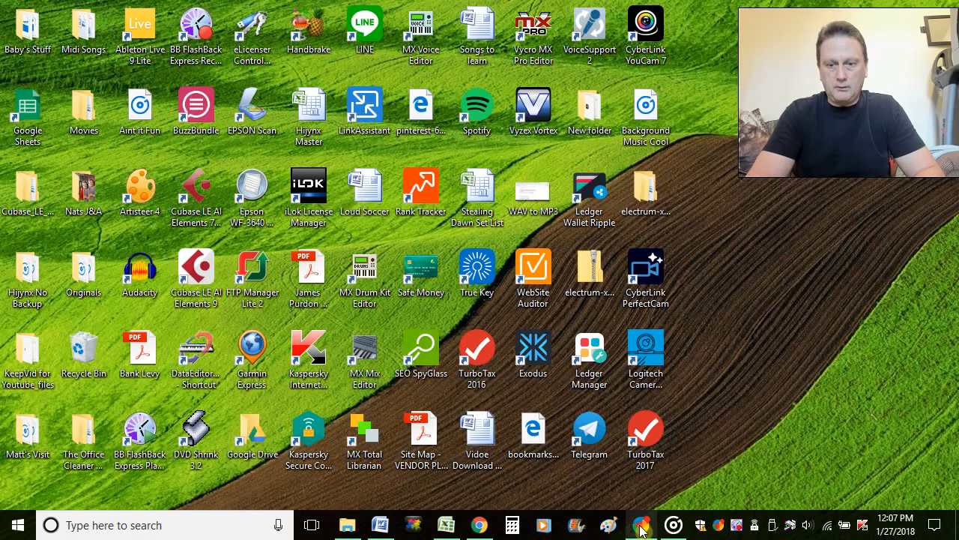
pyautogui.click(641, 526)
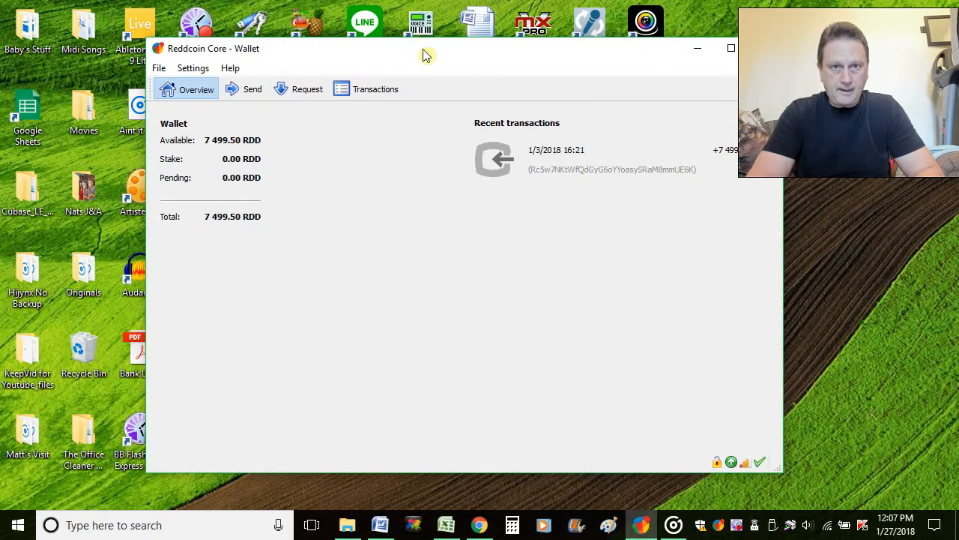
pyautogui.moveTo(422, 43); pyautogui.dragTo(290, 45)
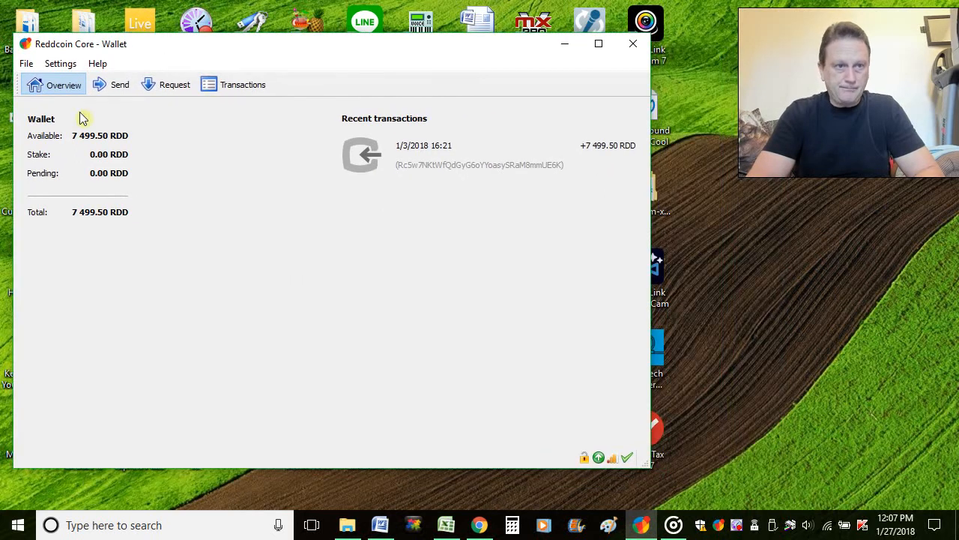
# Back up the Reddcoin wallet to the Desktop as a Wallet Data file named Wallet
pyautogui.click(26, 66)
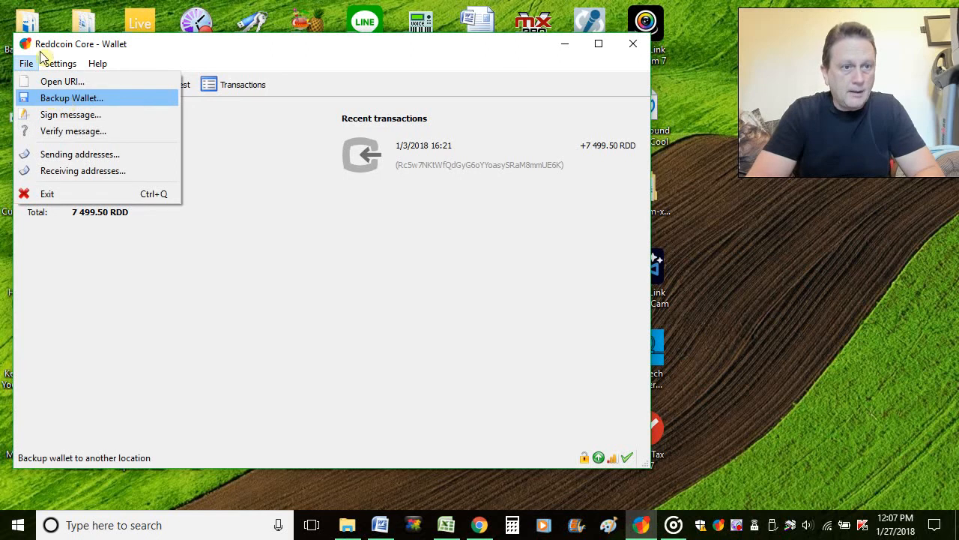
pyautogui.click(58, 99)
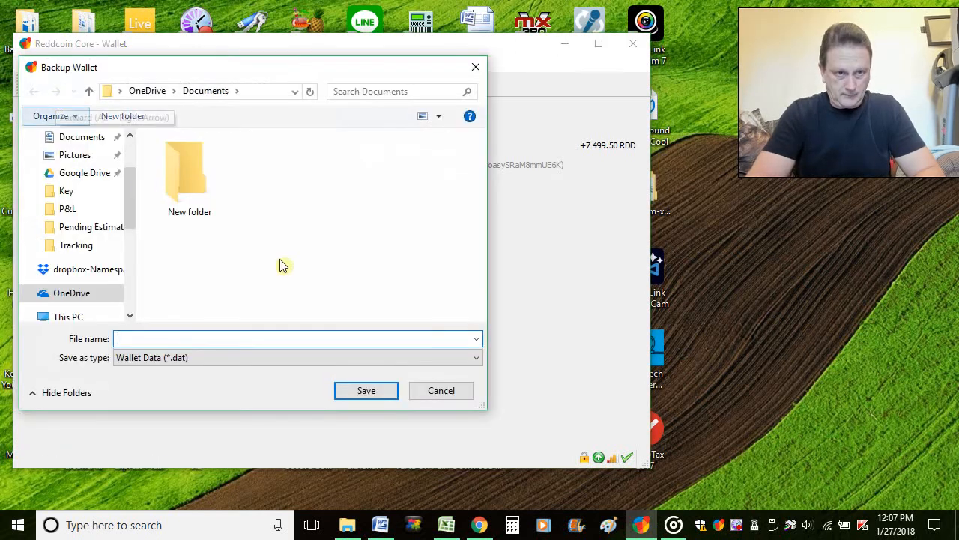
pyautogui.moveTo(134, 186); pyautogui.dragTo(126, 142)
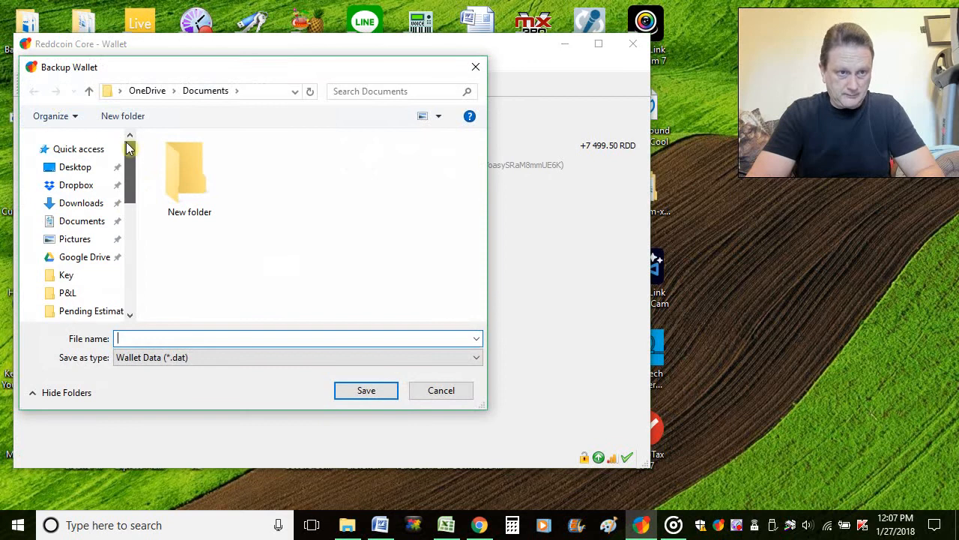
pyautogui.click(87, 166)
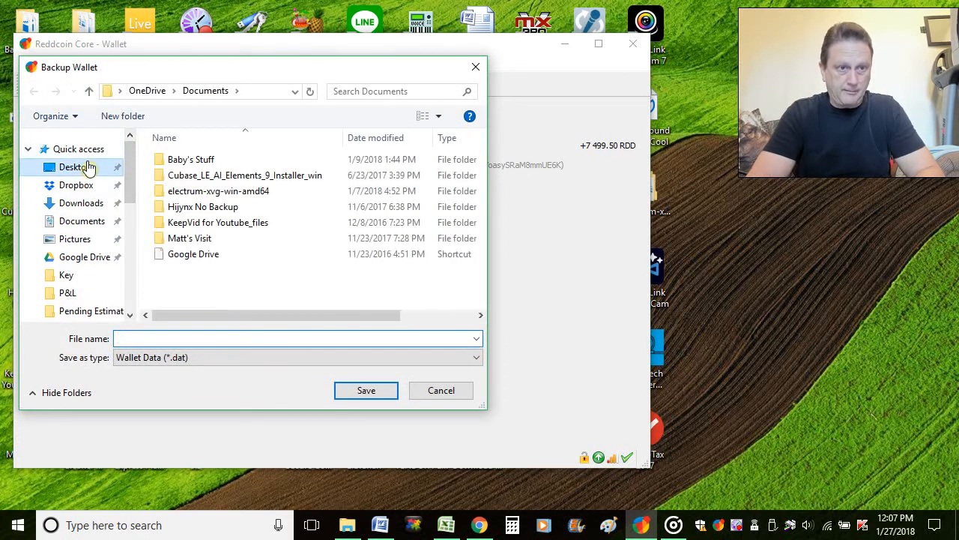
pyautogui.click(193, 339)
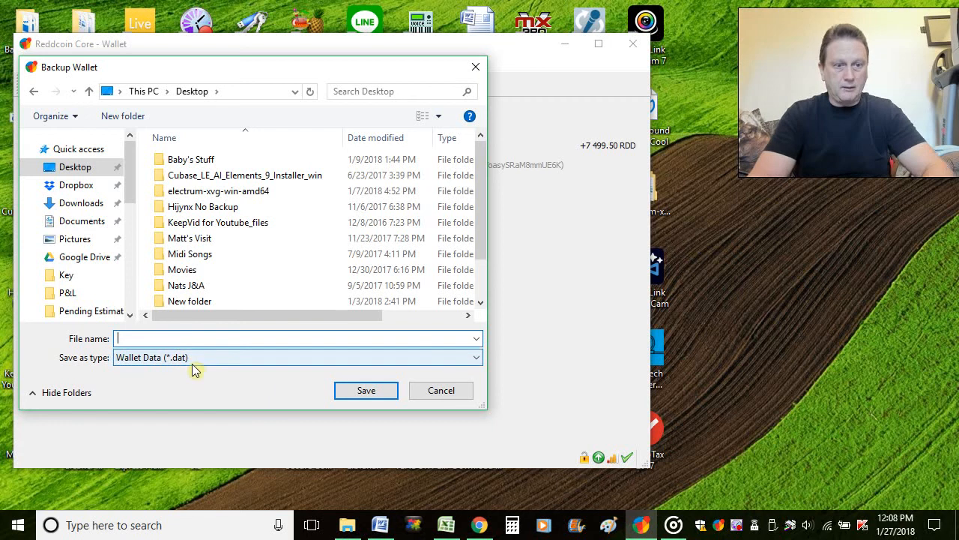
pyautogui.write('Wallet')
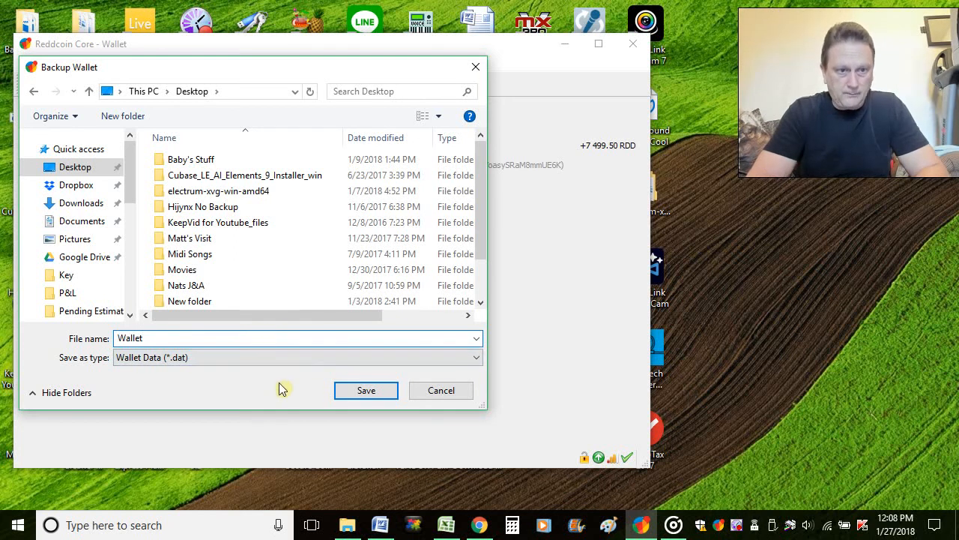
pyautogui.click(367, 391)
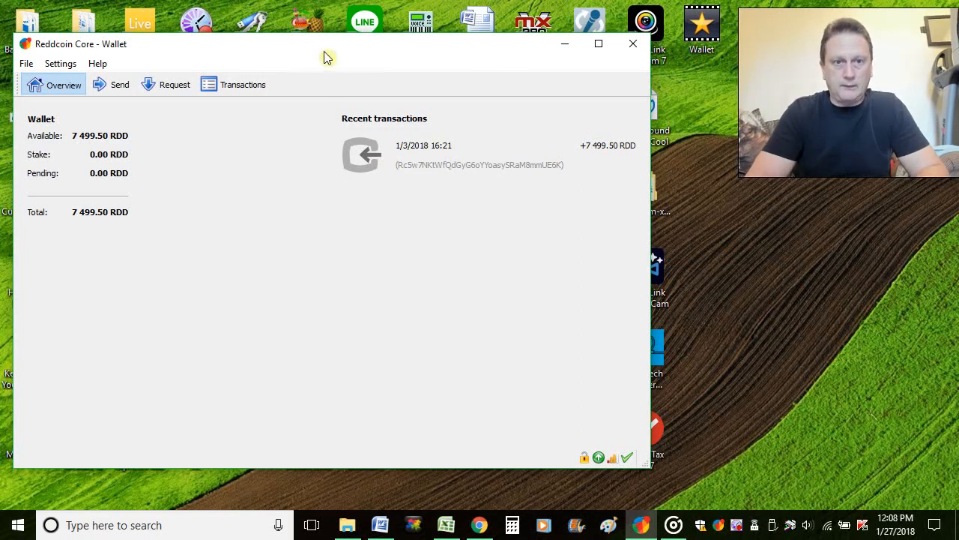
# Close the Reddcoin Core wallet and return to the Chrome browser
pyautogui.moveTo(324, 52); pyautogui.dragTo(357, 66)
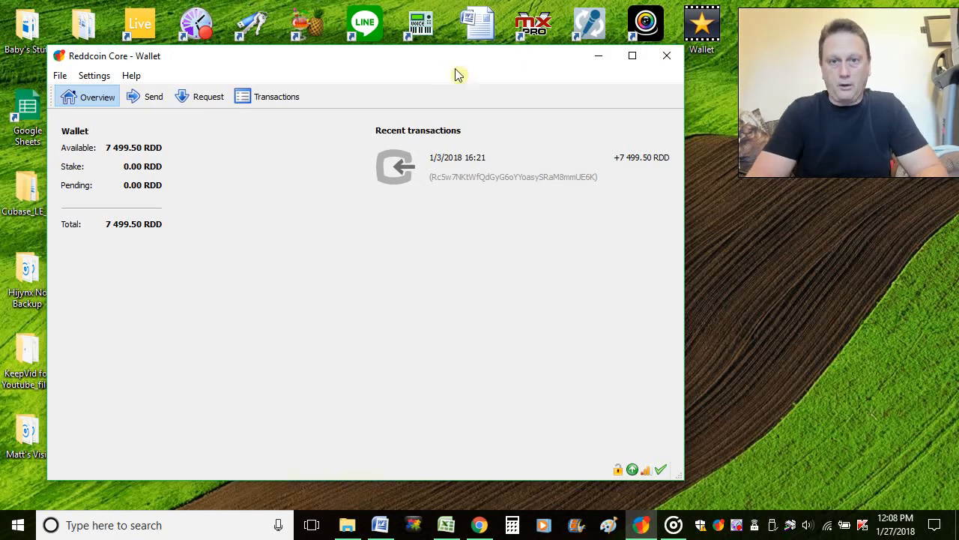
pyautogui.moveTo(441, 65); pyautogui.dragTo(419, 67)
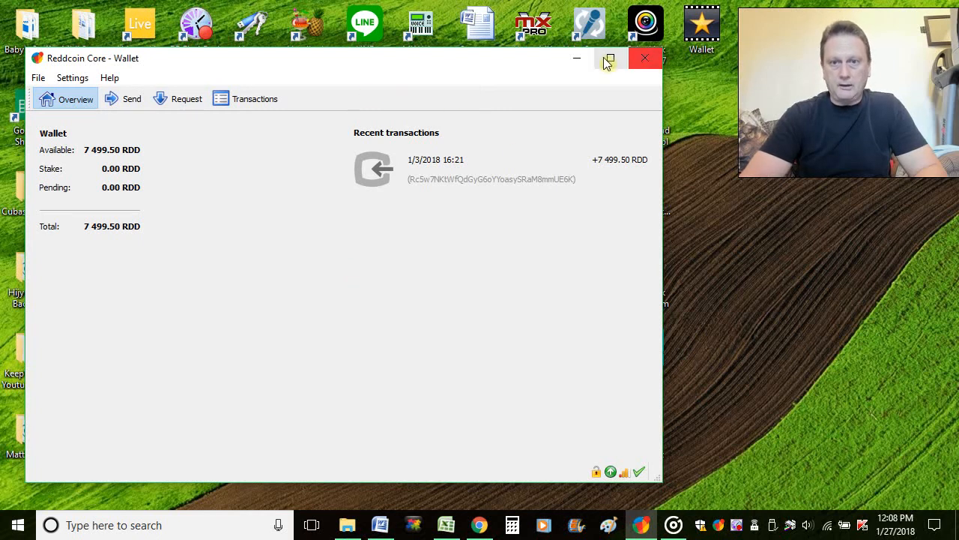
pyautogui.click(576, 58)
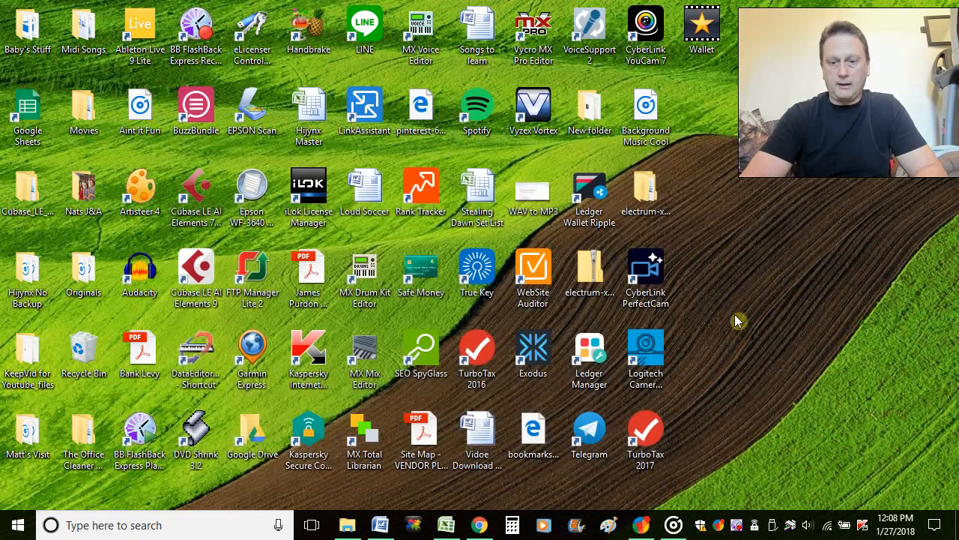
pyautogui.click(643, 526)
pyautogui.click(637, 56)
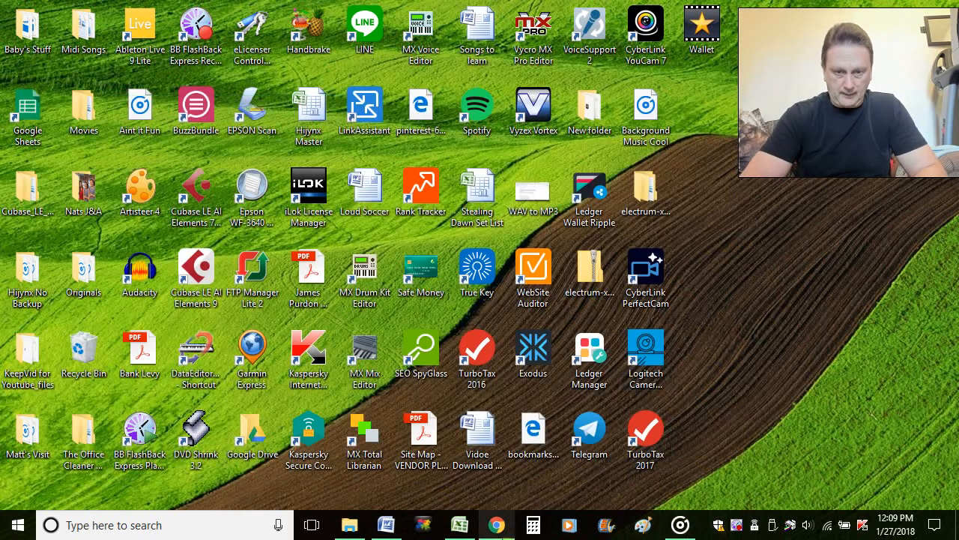
pyautogui.click(496, 524)
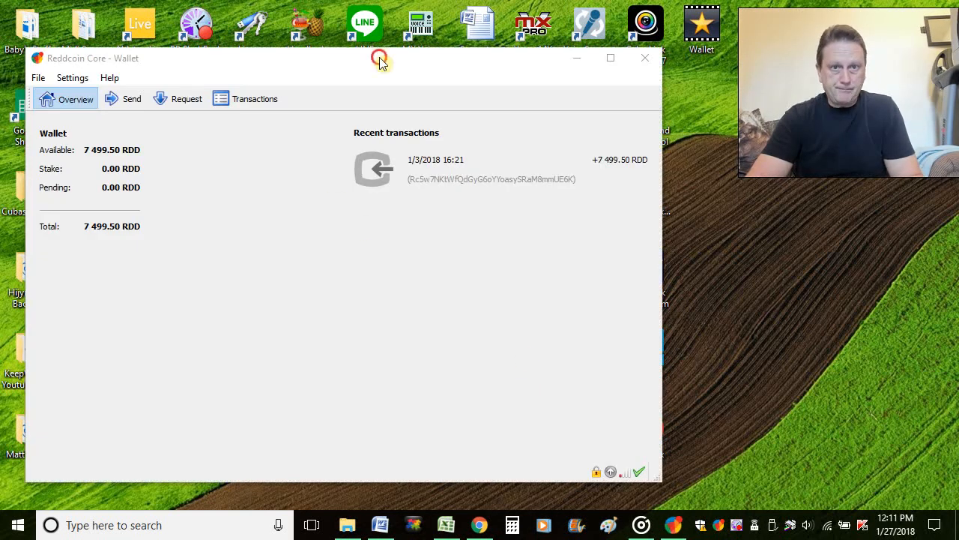
# Inspect the details of the recent received transaction on the reopened Reddcoin Core wallet's overview
pyautogui.moveTo(393, 57); pyautogui.dragTo(463, 45)
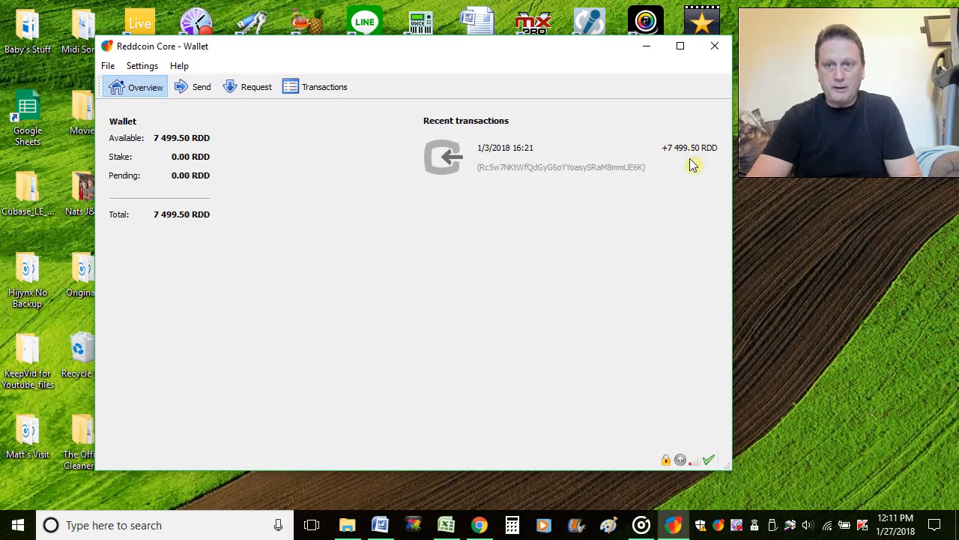
pyautogui.moveTo(682, 163)
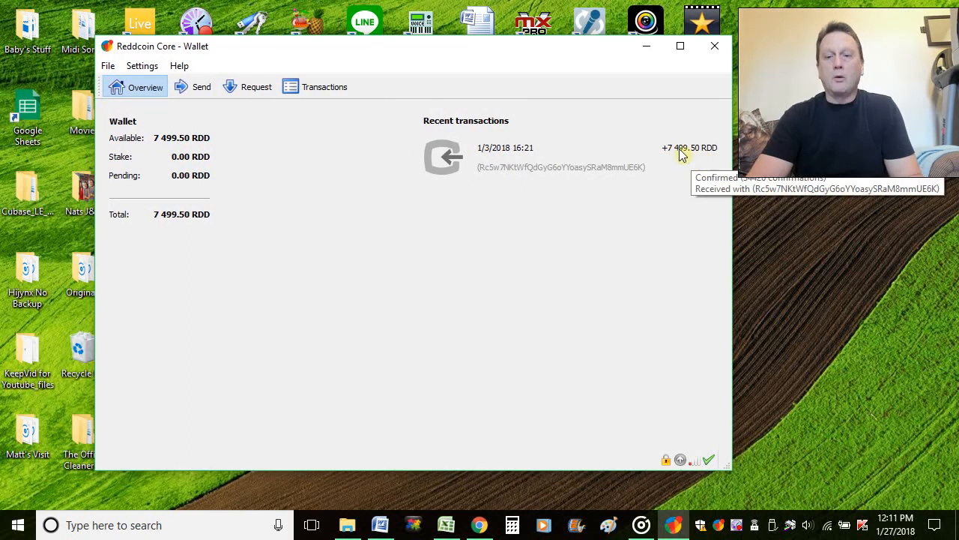
pyautogui.moveTo(548, 52); pyautogui.dragTo(489, 49)
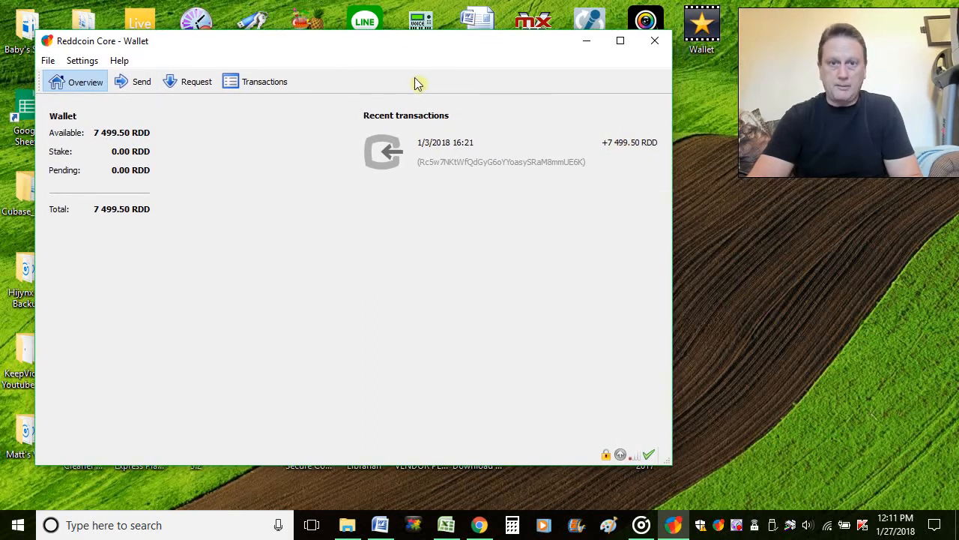
pyautogui.moveTo(410, 47); pyautogui.dragTo(409, 49)
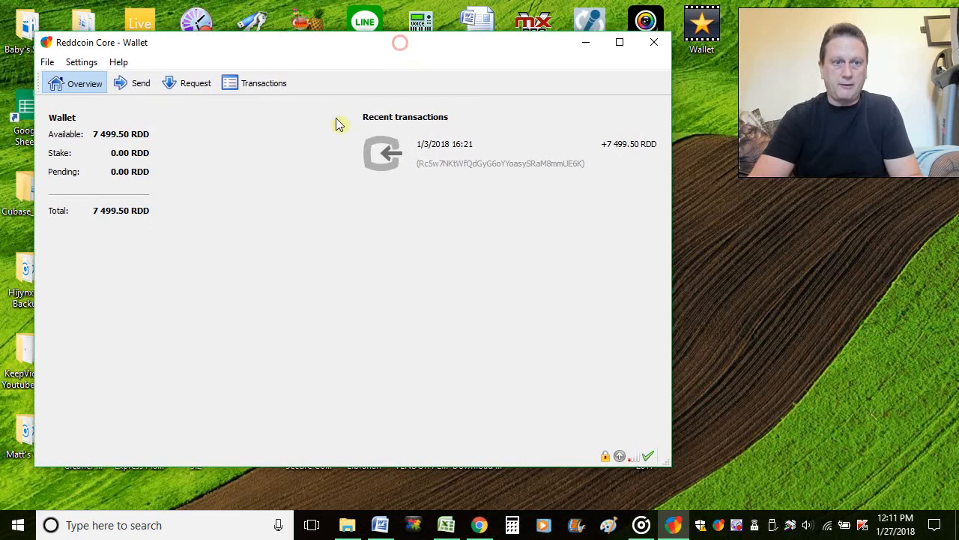
# Unlock the wallet for staking only by pasting the wallet passphrase, and check the encryption and staking status
pyautogui.click(47, 63)
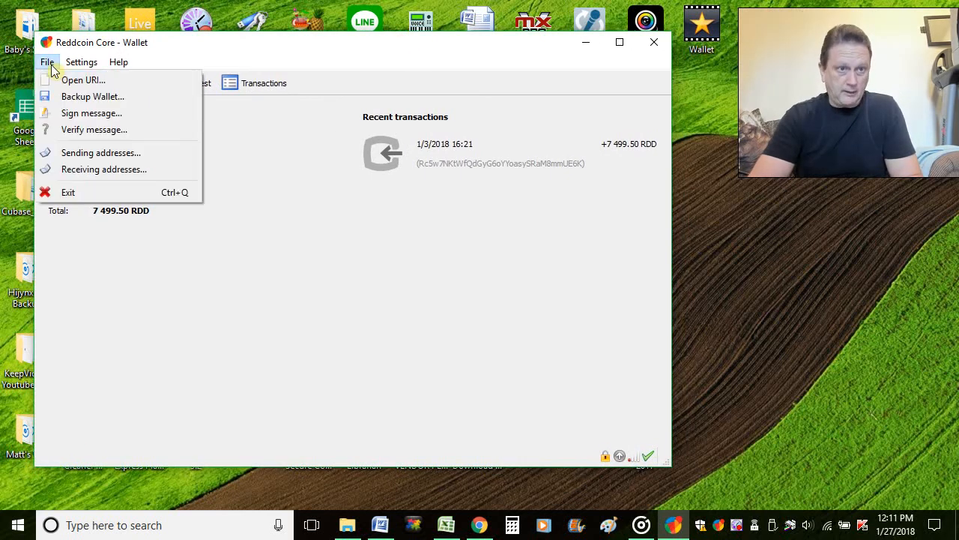
pyautogui.click(79, 63)
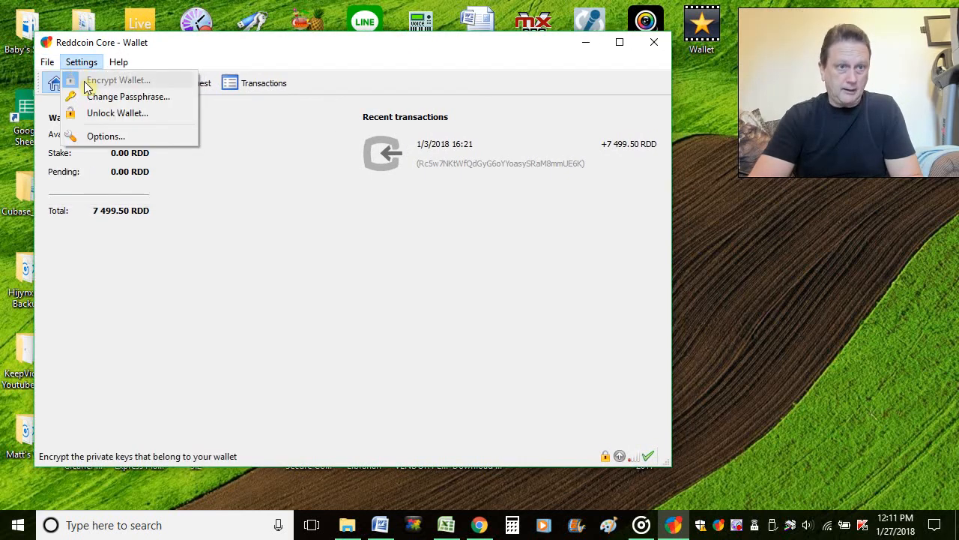
pyautogui.click(110, 116)
pyautogui.rightClick(271, 302)
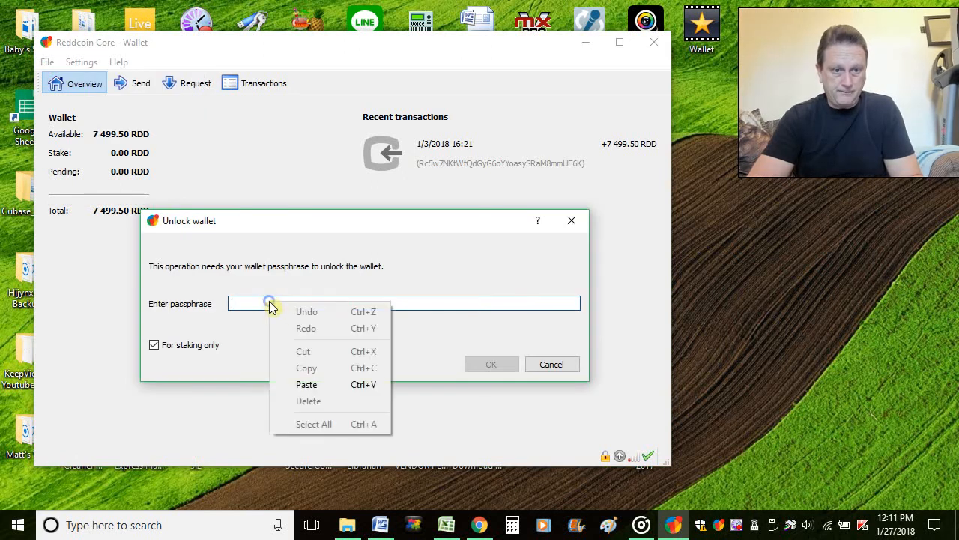
pyautogui.click(308, 383)
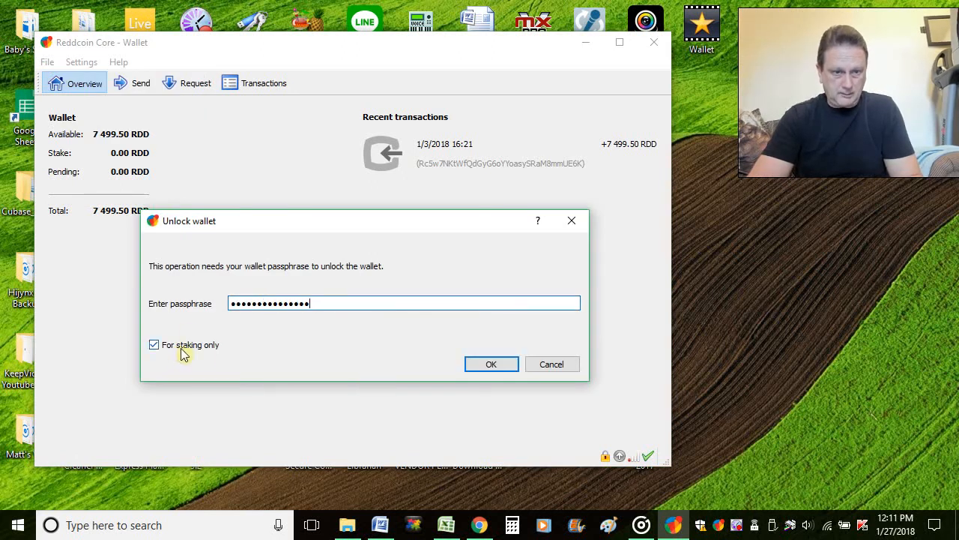
pyautogui.click(487, 363)
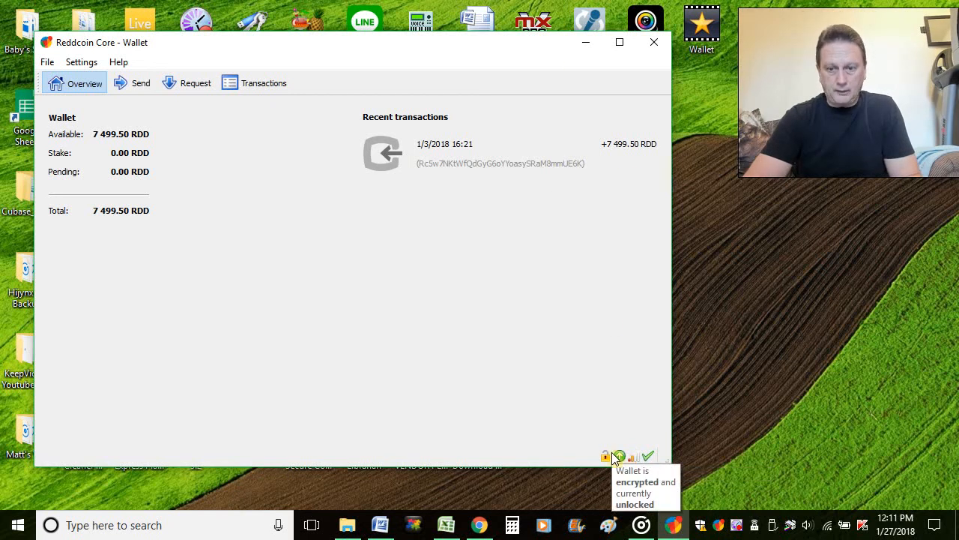
pyautogui.moveTo(622, 458)
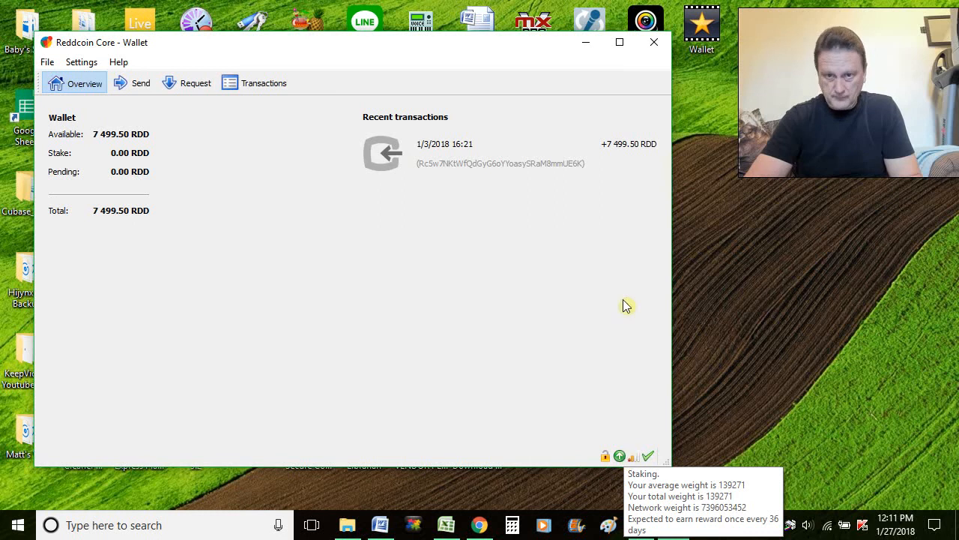
pyautogui.moveTo(499, 42); pyautogui.dragTo(531, 60)
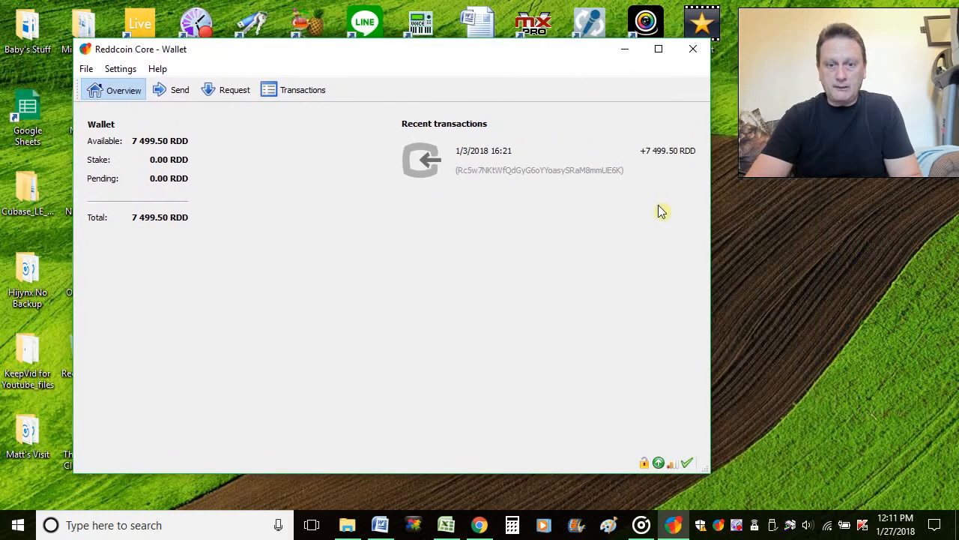
pyautogui.click(483, 526)
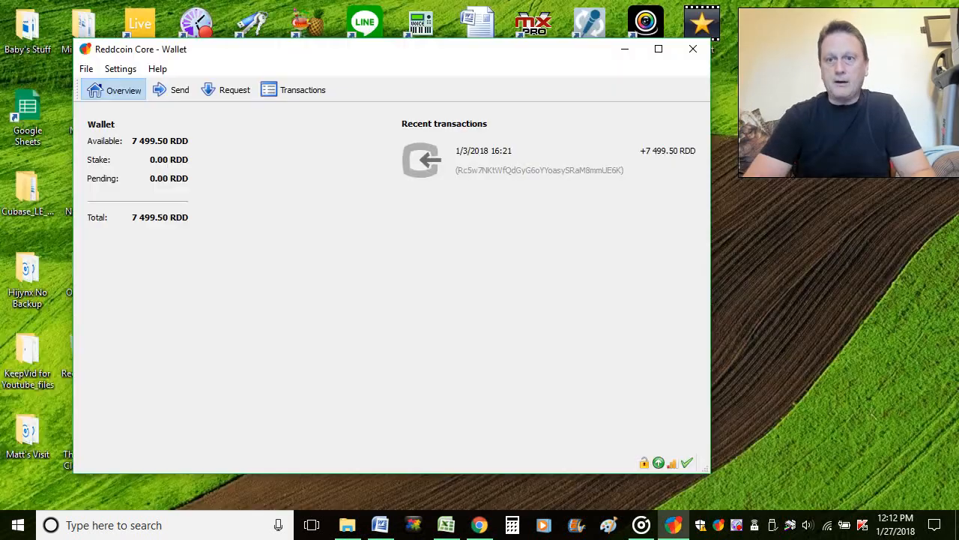
pyautogui.click(621, 49)
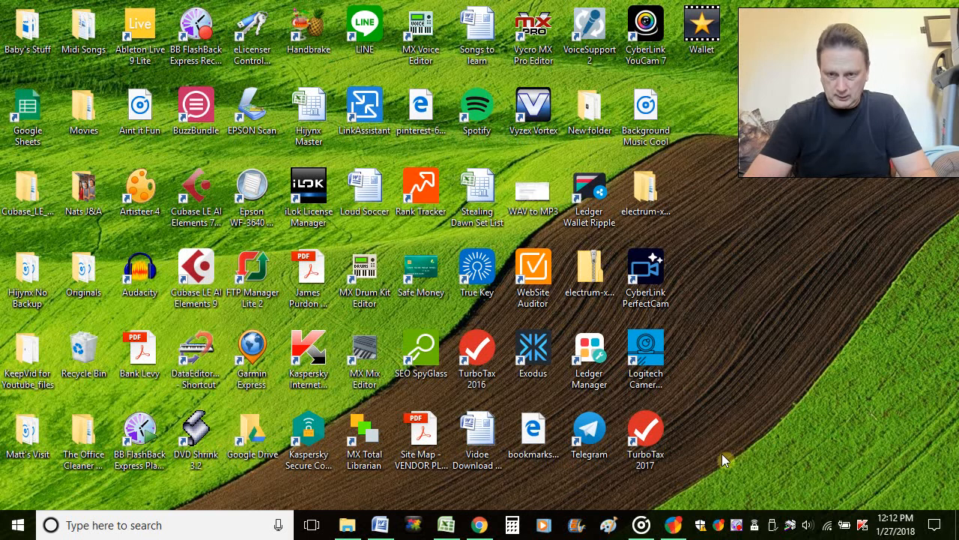
pyautogui.click(673, 525)
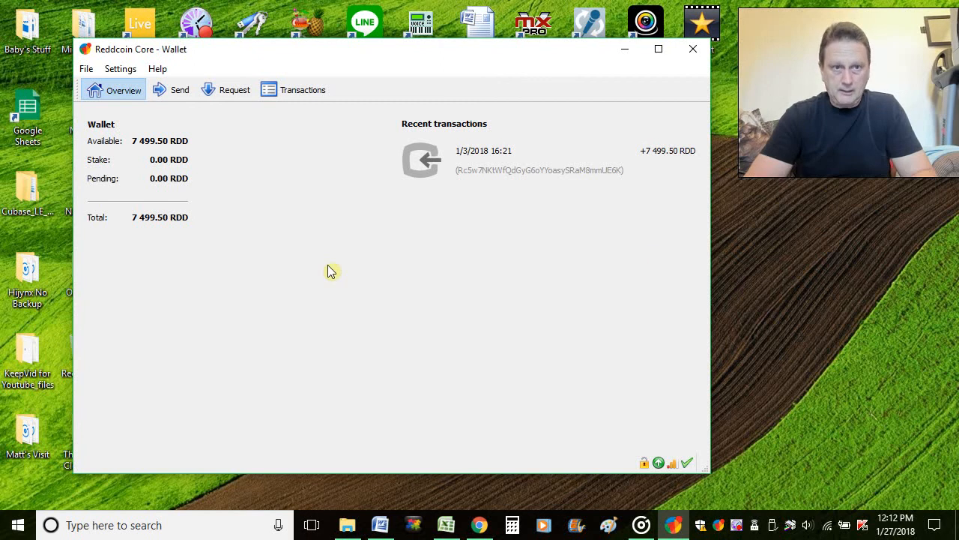
# Minimize the wallet, switch to the Word document, and examine the Wallet.dat file name and its folder path
pyautogui.click(624, 50)
pyautogui.click(380, 525)
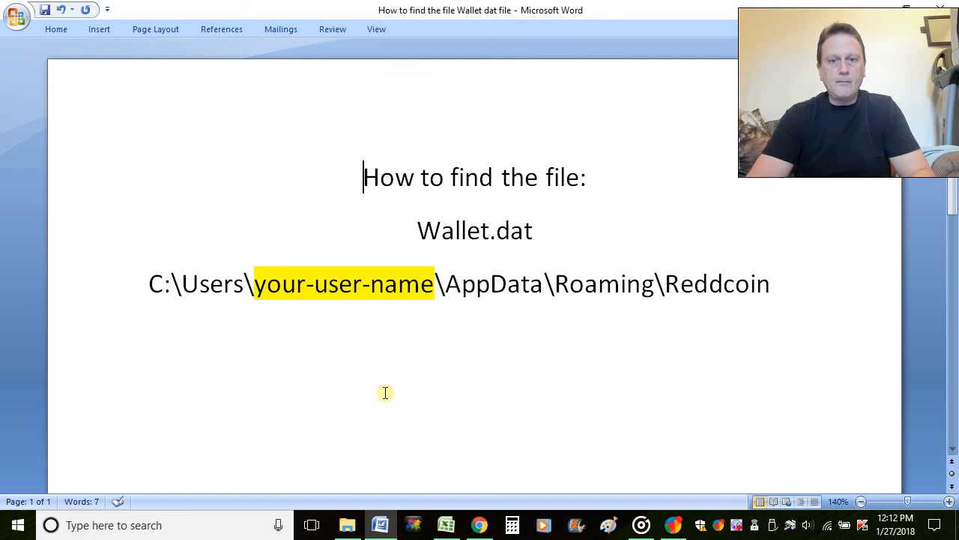
pyautogui.moveTo(418, 230); pyautogui.dragTo(527, 229)
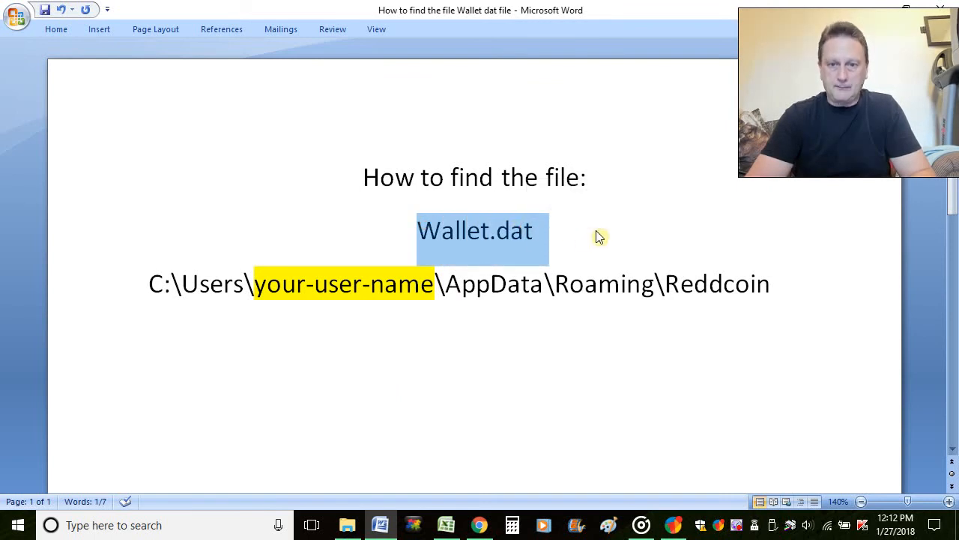
pyautogui.click(489, 334)
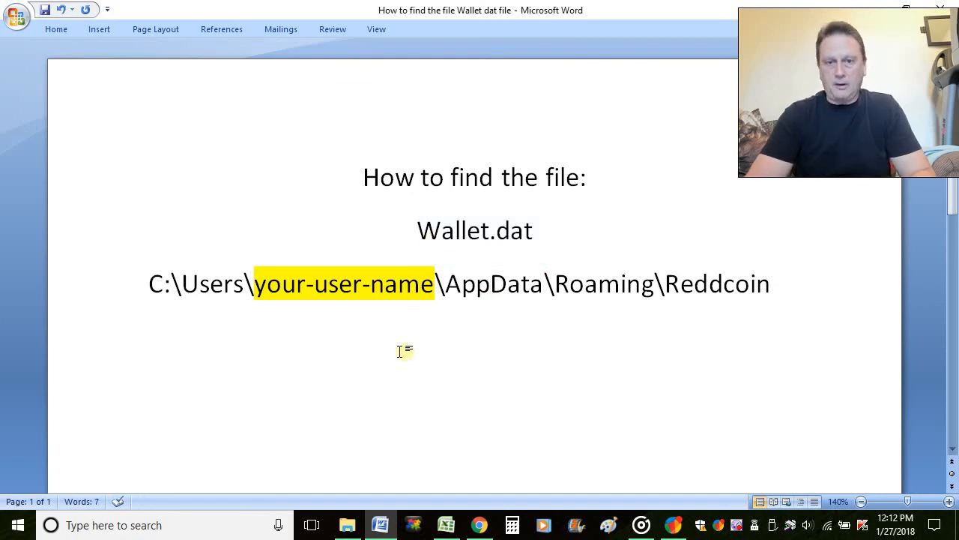
pyautogui.click(152, 287)
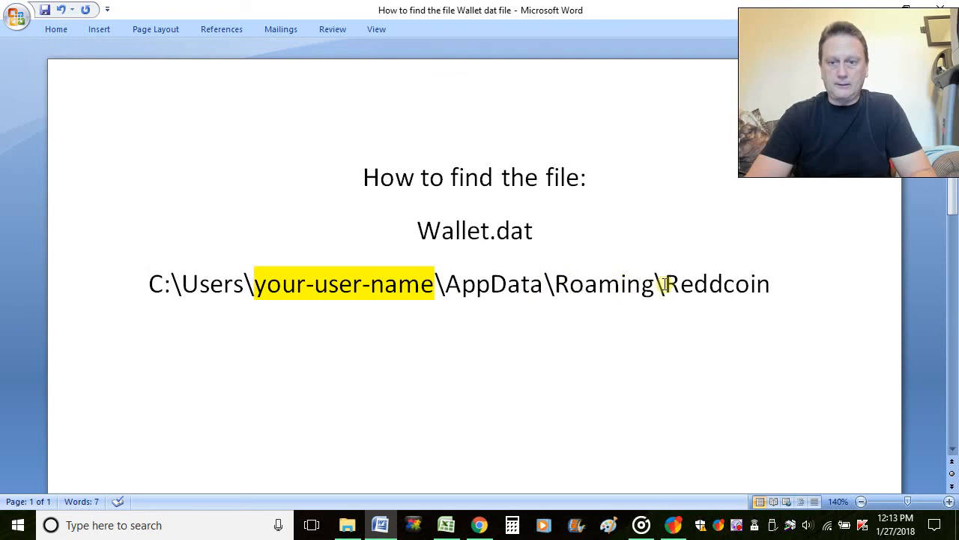
pyautogui.moveTo(417, 225); pyautogui.dragTo(536, 230)
pyautogui.click(539, 330)
pyautogui.click(556, 334)
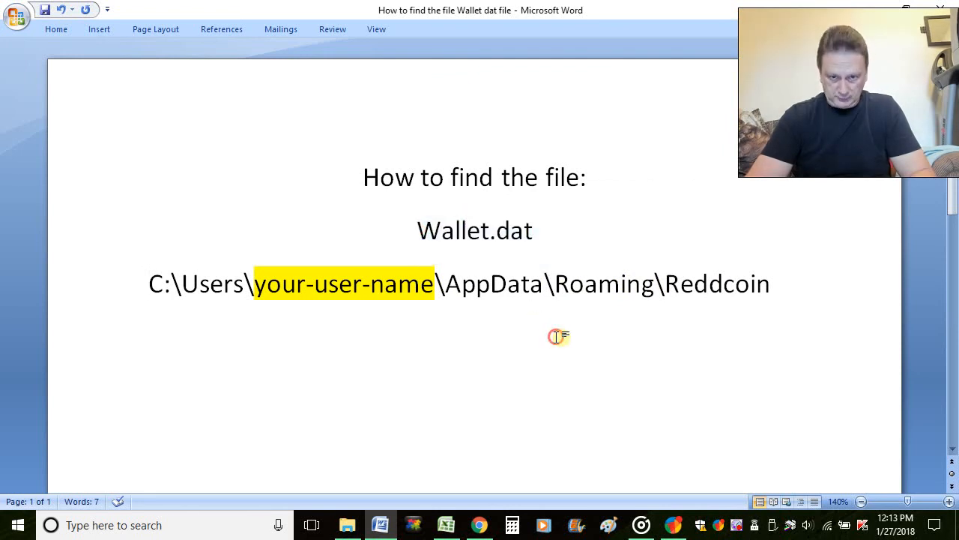
# Switch to File Explorer and open the personal user folder under C:\Users
pyautogui.click(347, 530)
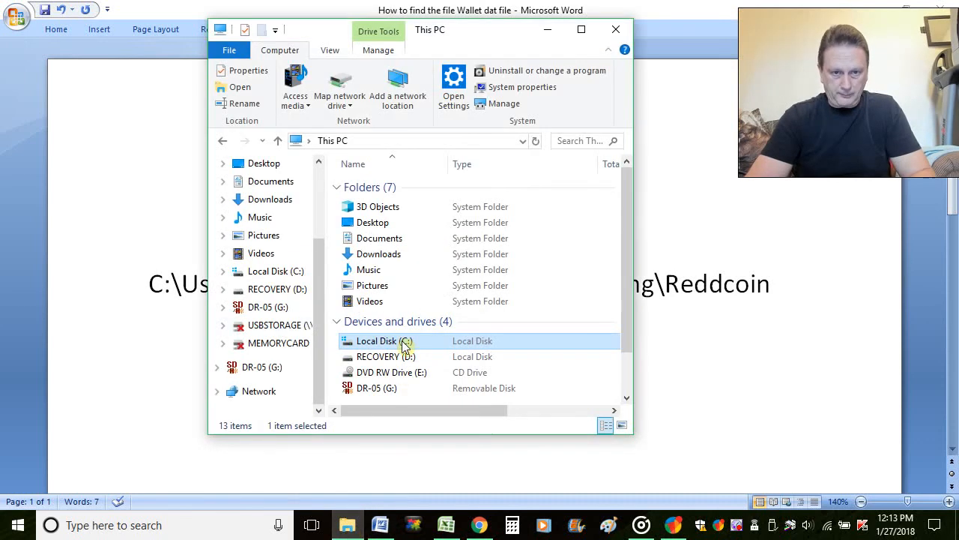
pyautogui.click(277, 271)
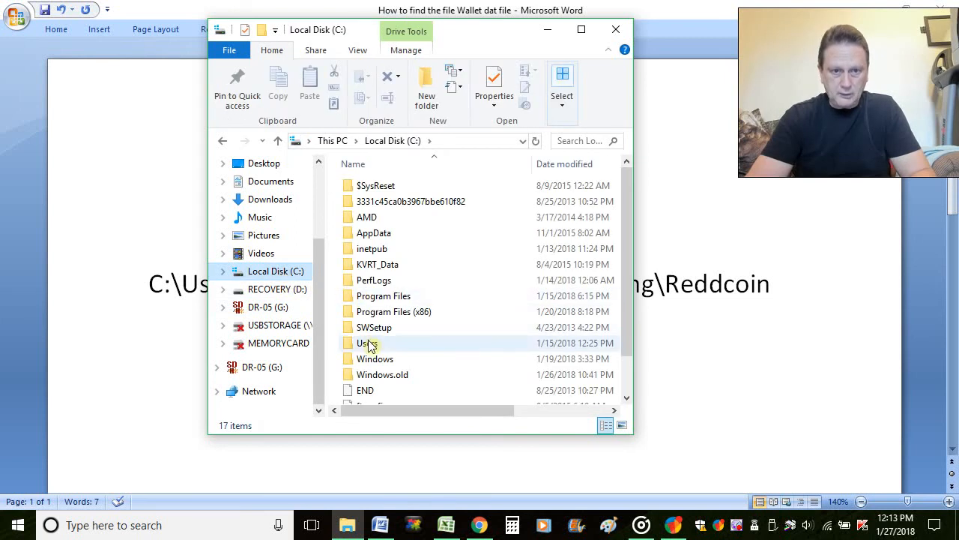
pyautogui.doubleClick(369, 345)
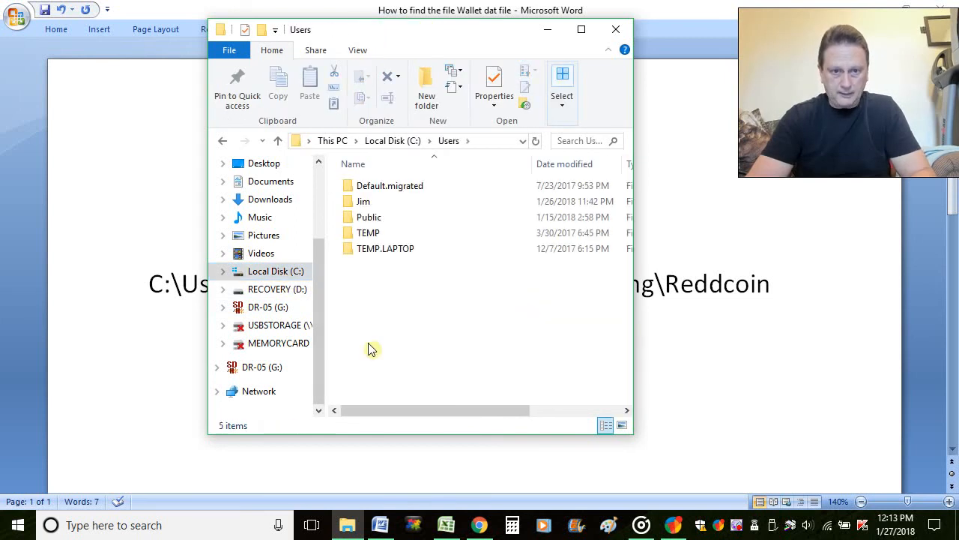
pyautogui.doubleClick(367, 203)
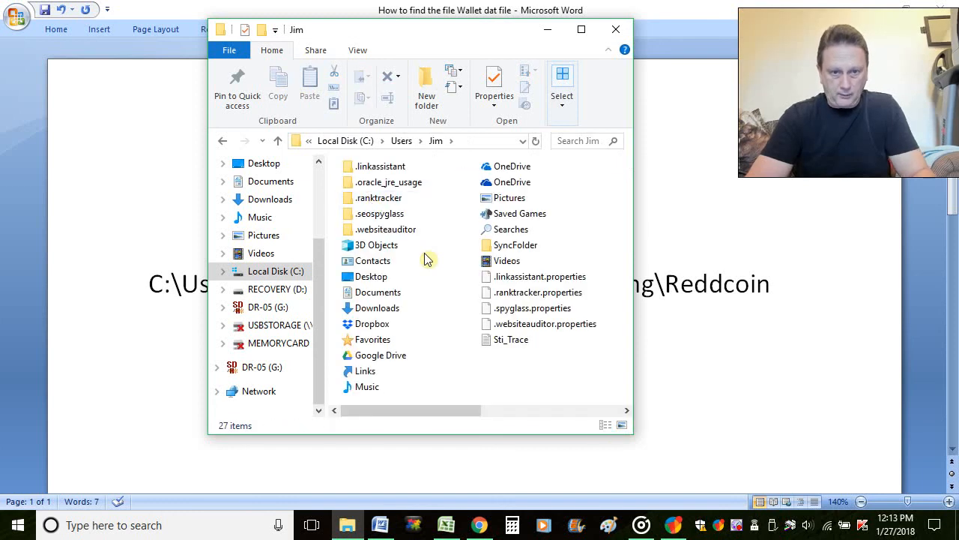
# Make hidden items and file name extensions visible in File Explorer
pyautogui.moveTo(454, 29); pyautogui.dragTo(486, 45)
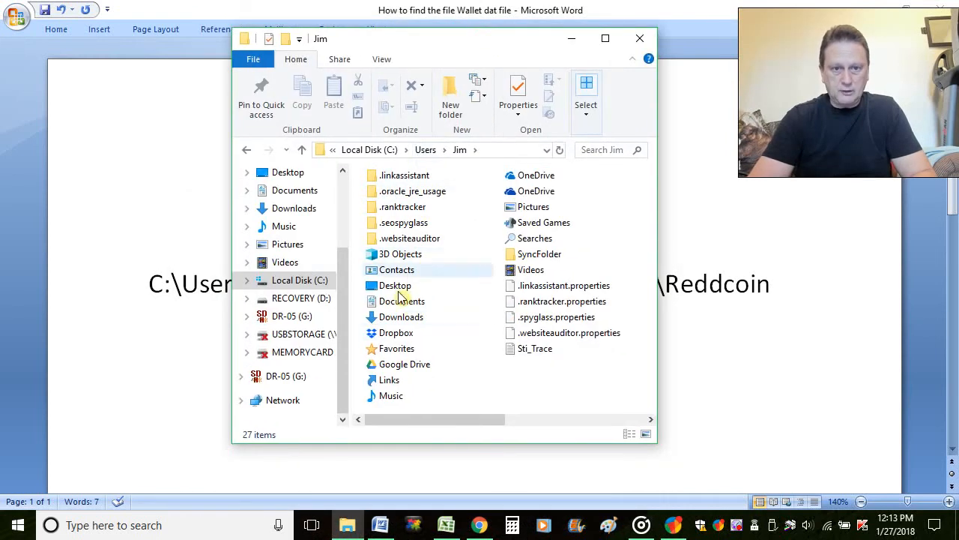
pyautogui.click(380, 63)
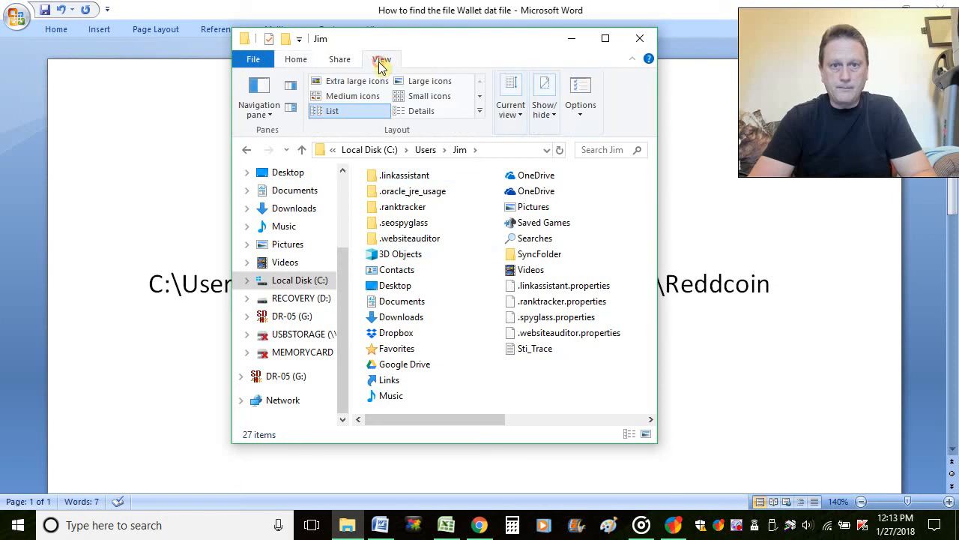
pyautogui.click(547, 113)
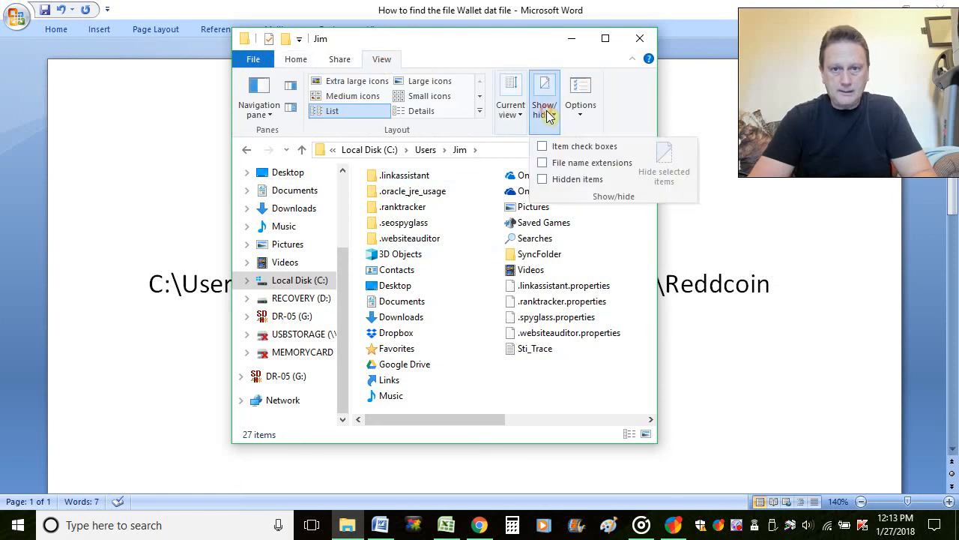
pyautogui.click(541, 180)
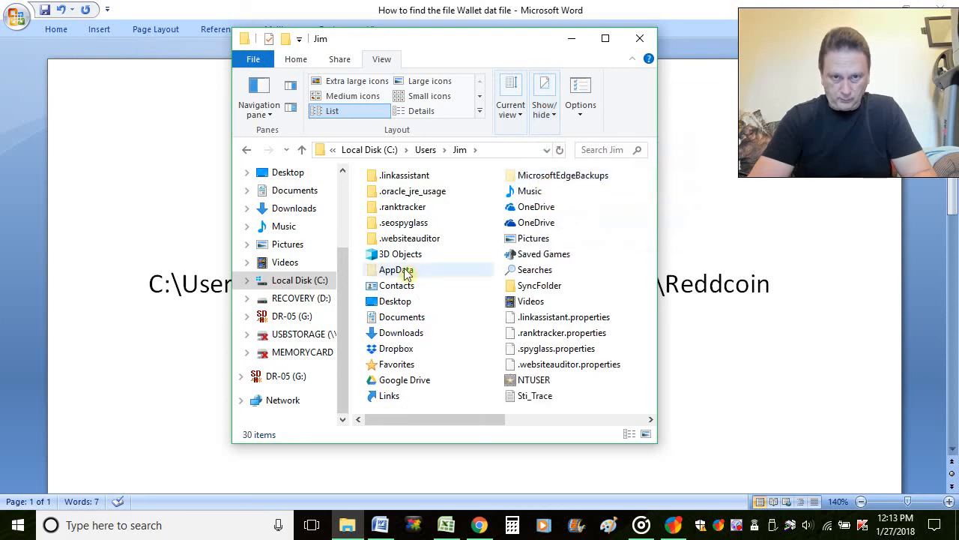
pyautogui.click(545, 118)
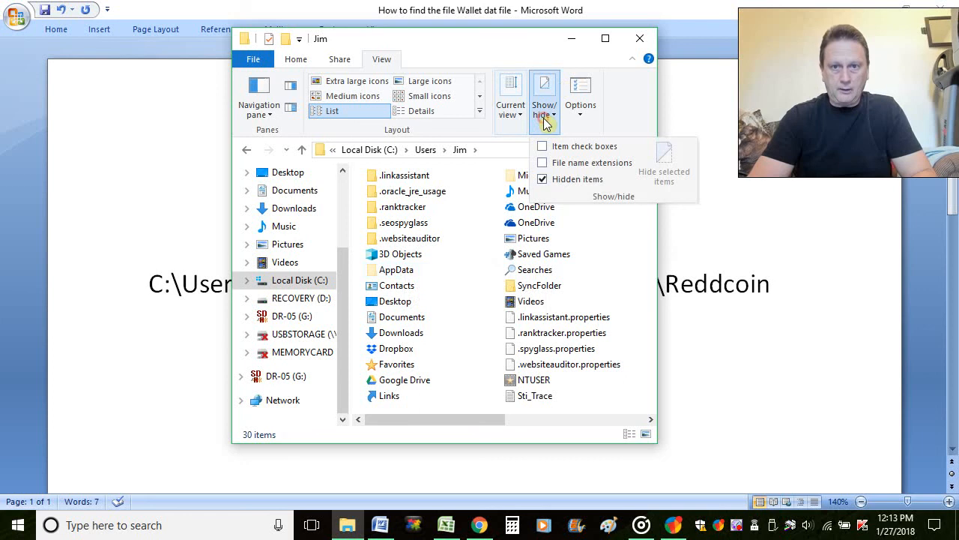
pyautogui.click(543, 164)
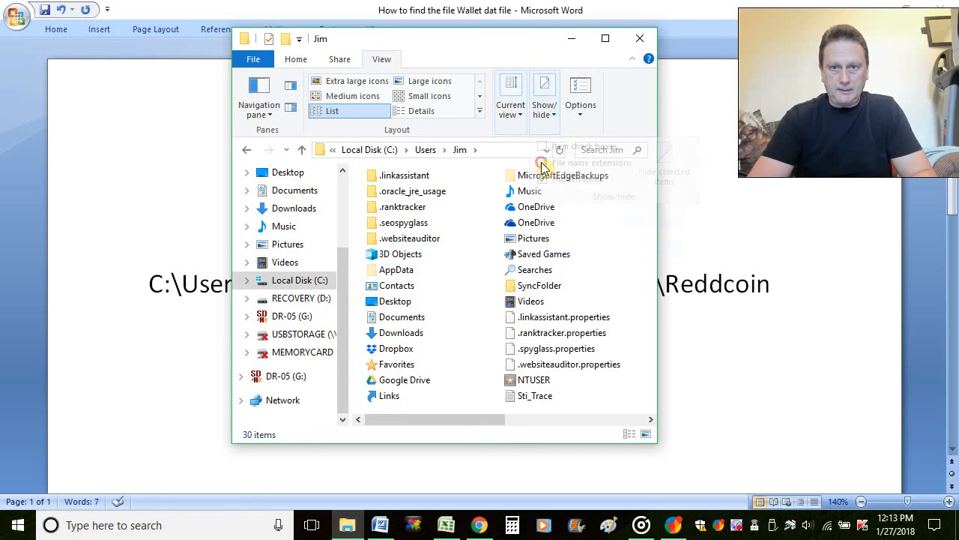
# Open the AppData\Roaming\Reddcoin folder, locate the wallet.dat file, and minimize File Explorer
pyautogui.doubleClick(403, 271)
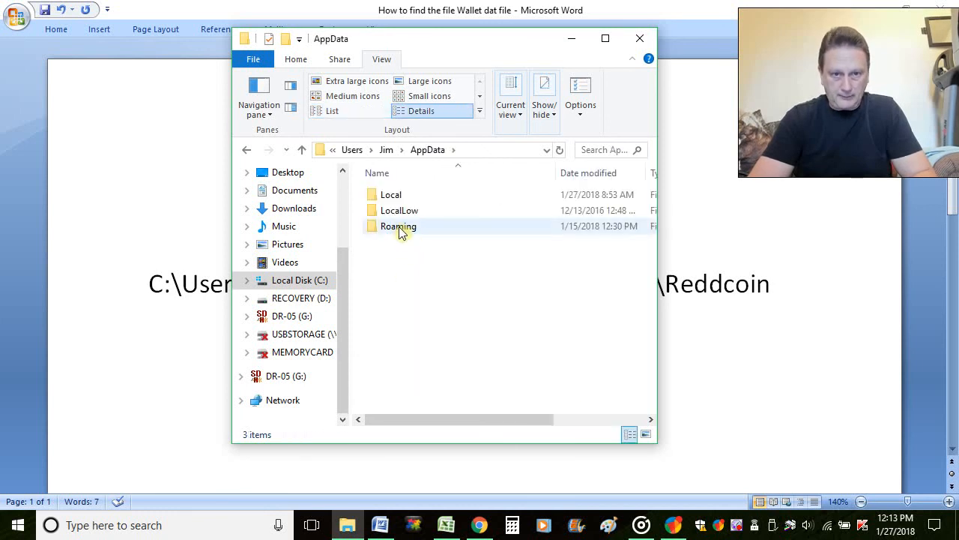
pyautogui.moveTo(495, 42); pyautogui.dragTo(497, 312)
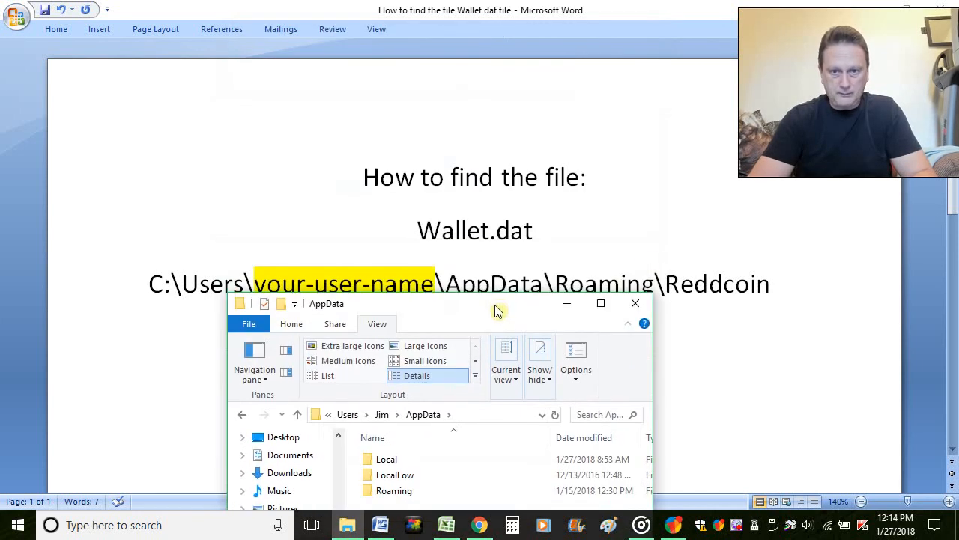
pyautogui.moveTo(425, 315); pyautogui.dragTo(443, 68)
pyautogui.doubleClick(405, 254)
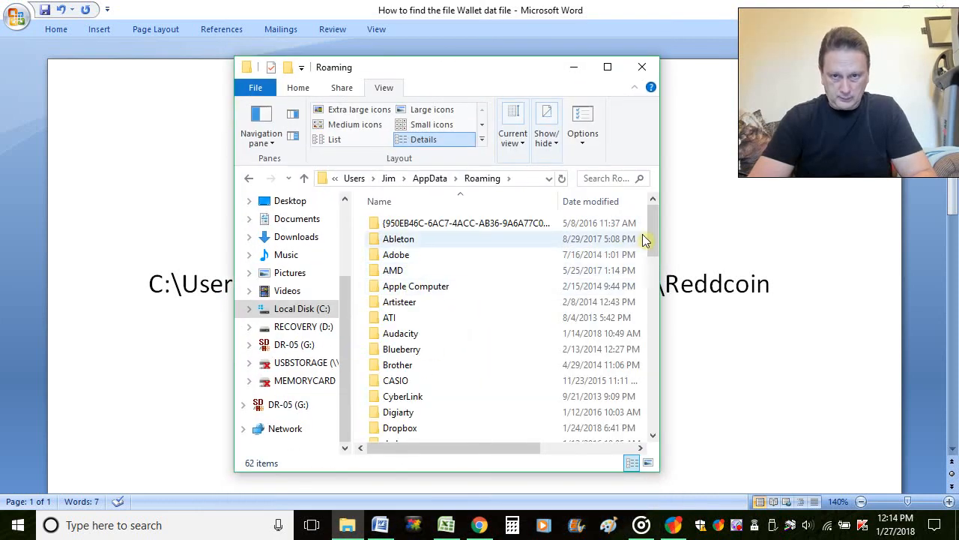
pyautogui.moveTo(652, 233); pyautogui.dragTo(650, 366)
pyautogui.doubleClick(415, 329)
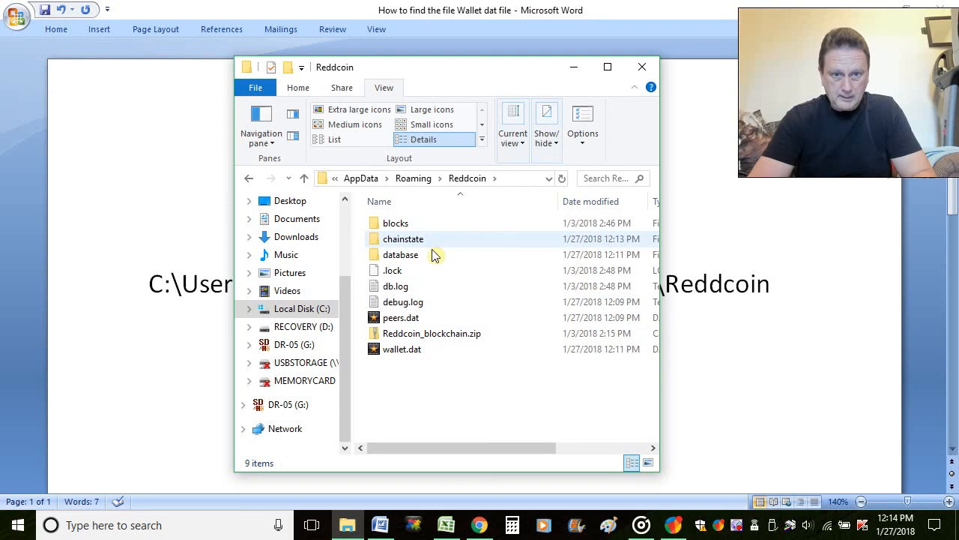
pyautogui.moveTo(412, 356)
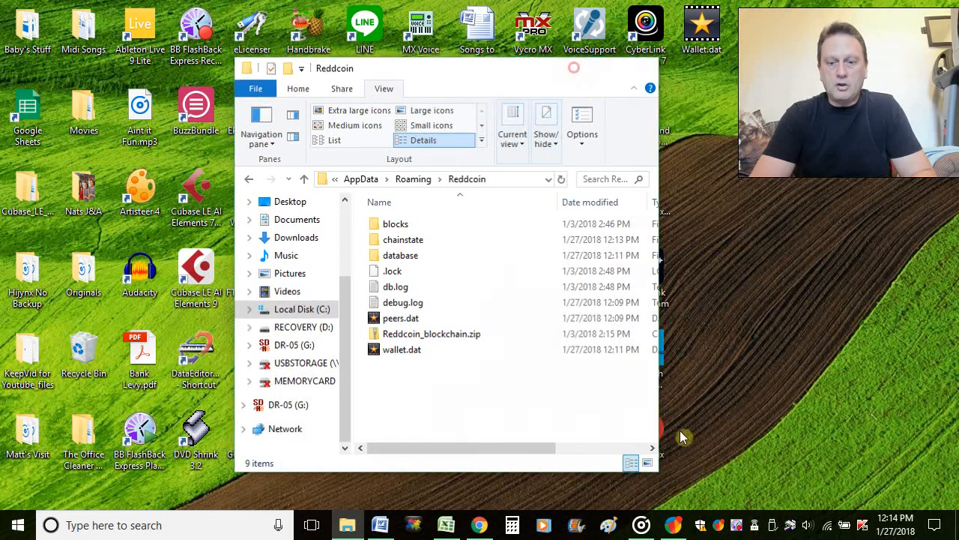
pyautogui.click(575, 71)
# Restore the Reddcoin wallet, then switch to Chrome and review ReddCoin's price, market cap and chart on CoinMarketCap
pyautogui.click(673, 524)
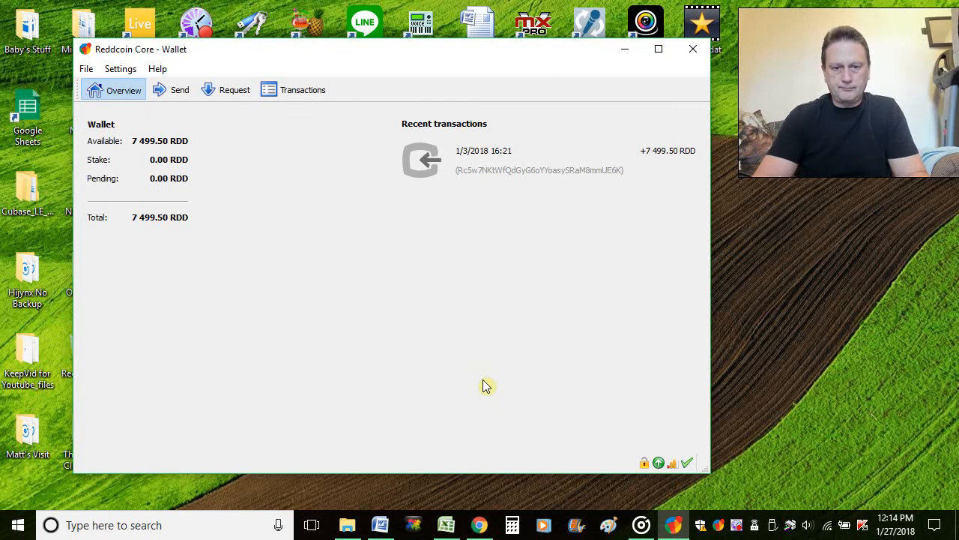
pyautogui.click(480, 524)
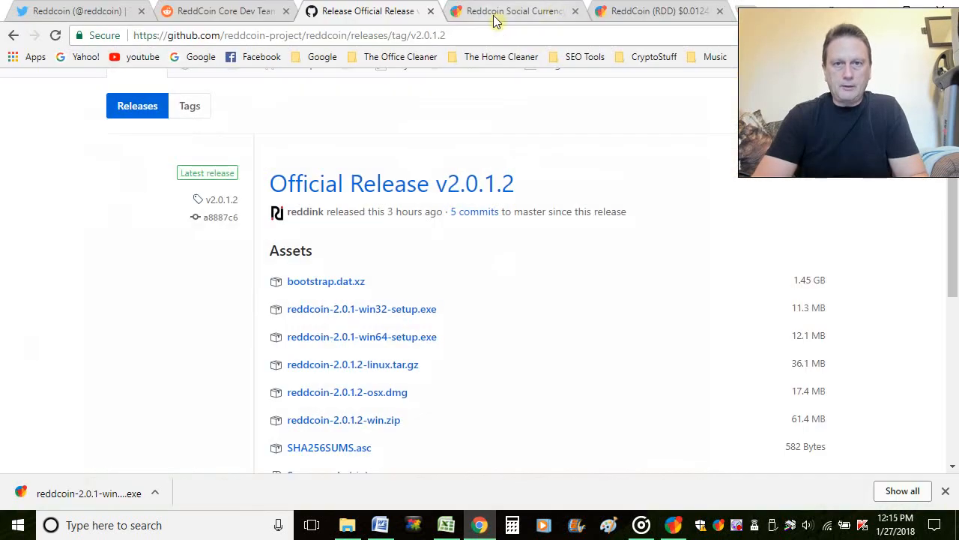
pyautogui.click(510, 13)
pyautogui.click(658, 11)
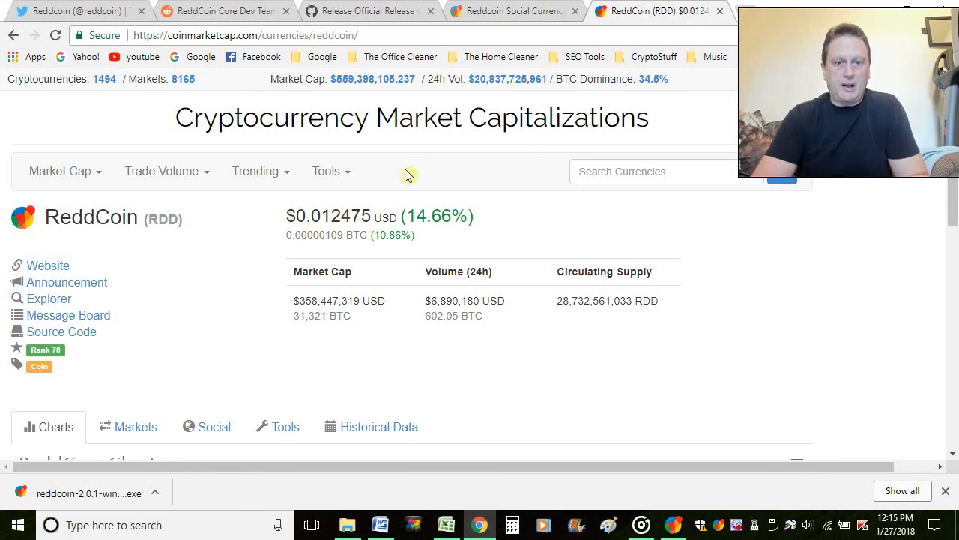
pyautogui.moveTo(952, 210); pyautogui.dragTo(948, 272)
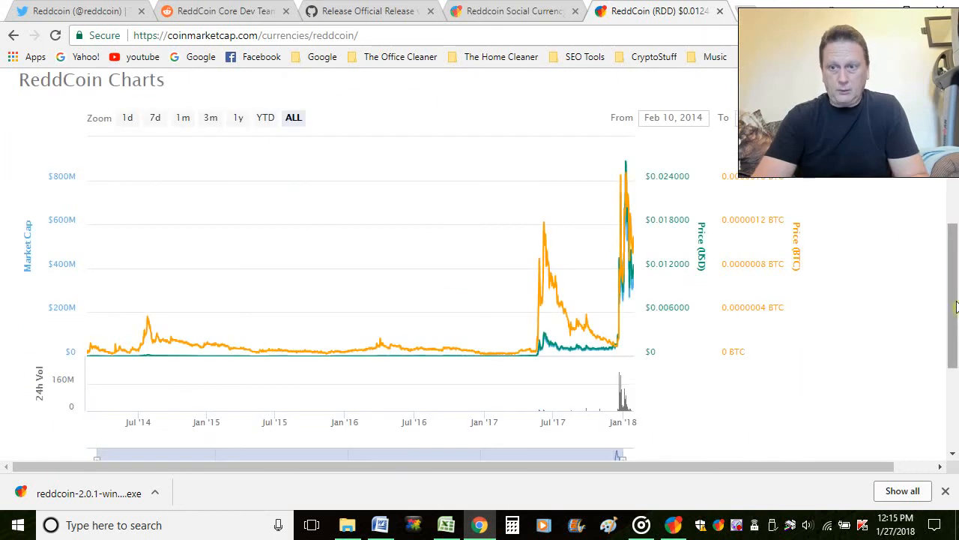
pyautogui.moveTo(953, 235); pyautogui.dragTo(955, 197)
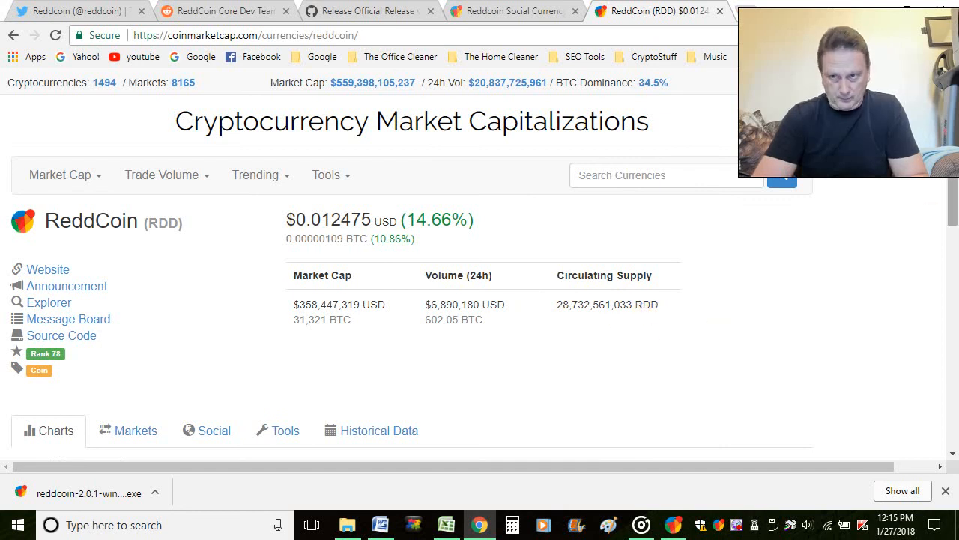
pyautogui.scroll(-1, 866, 263)
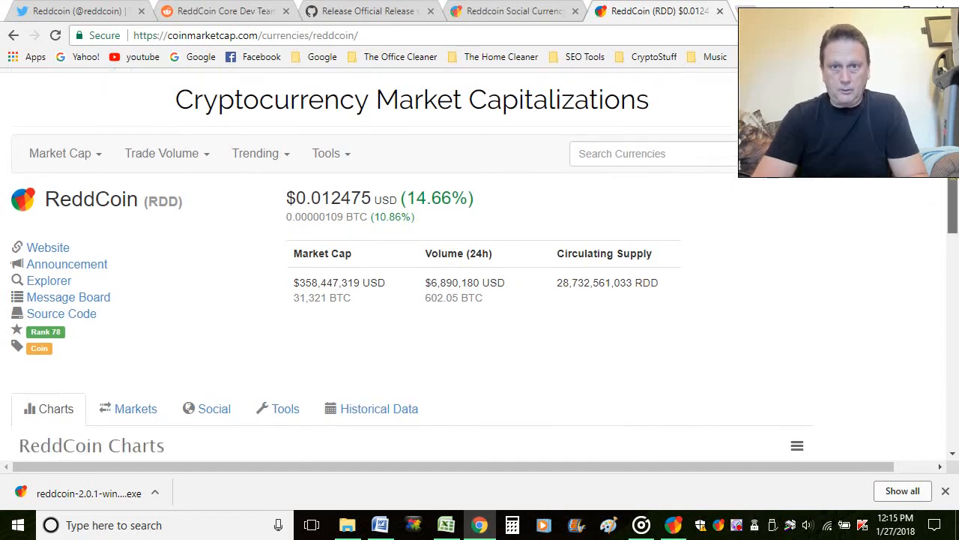